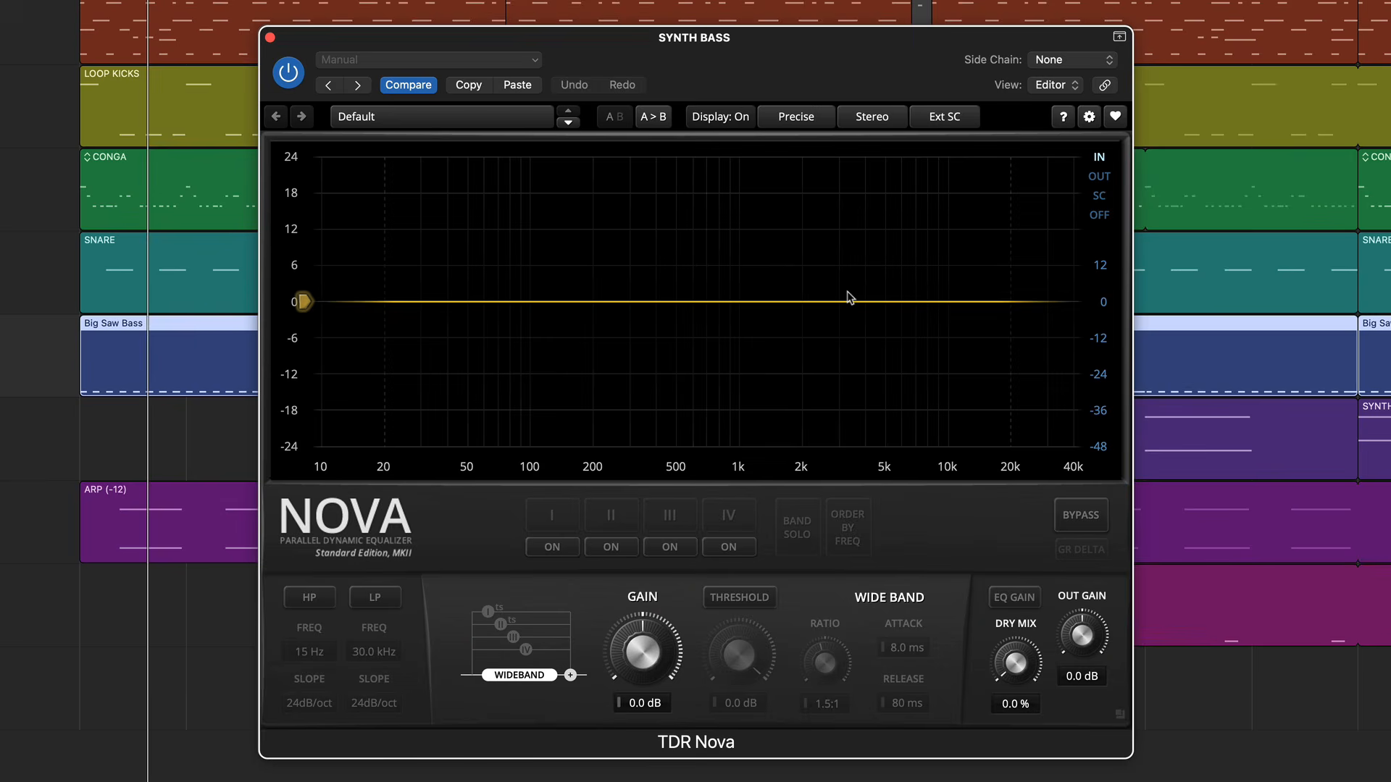
# - Play the song and solo the Big Saw Bass track to hear it alone, and stop playback
pyautogui.press('space')
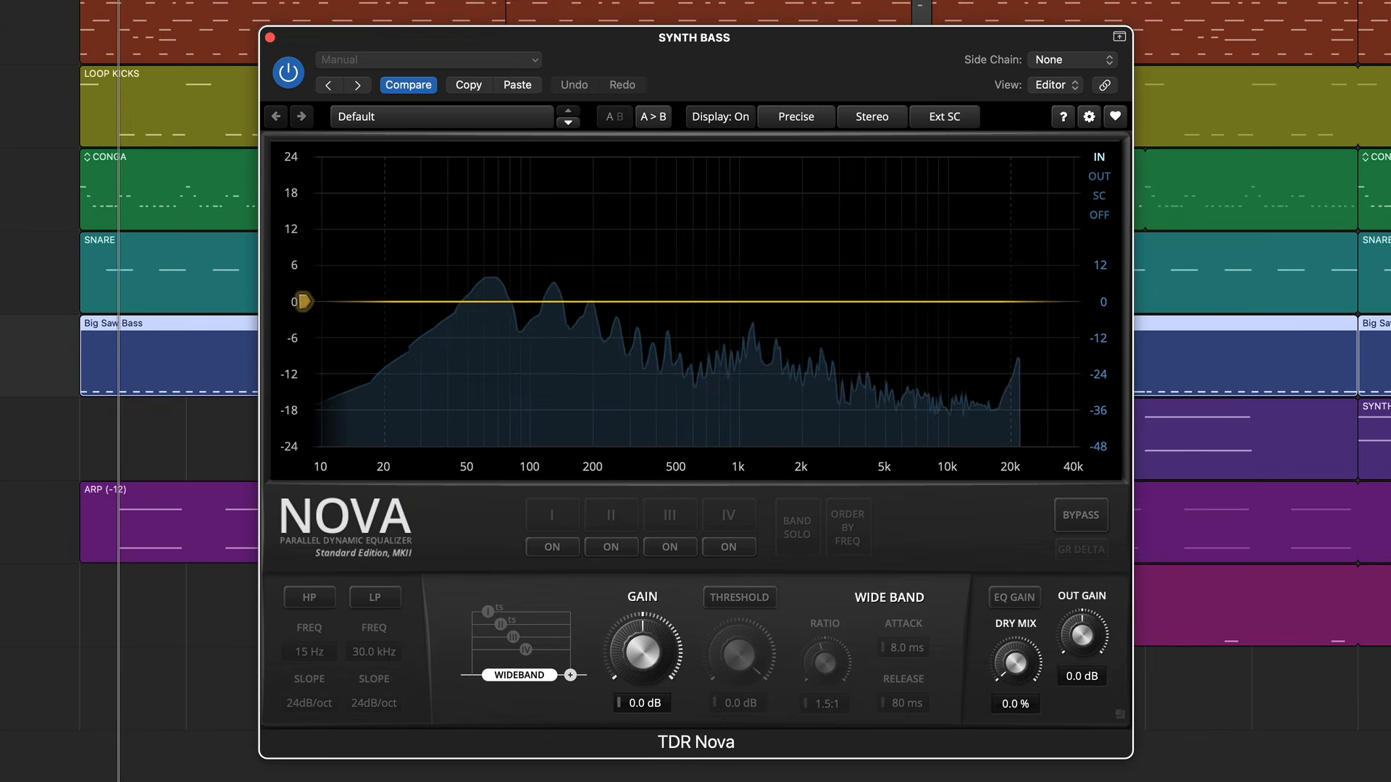
pyautogui.press('s')
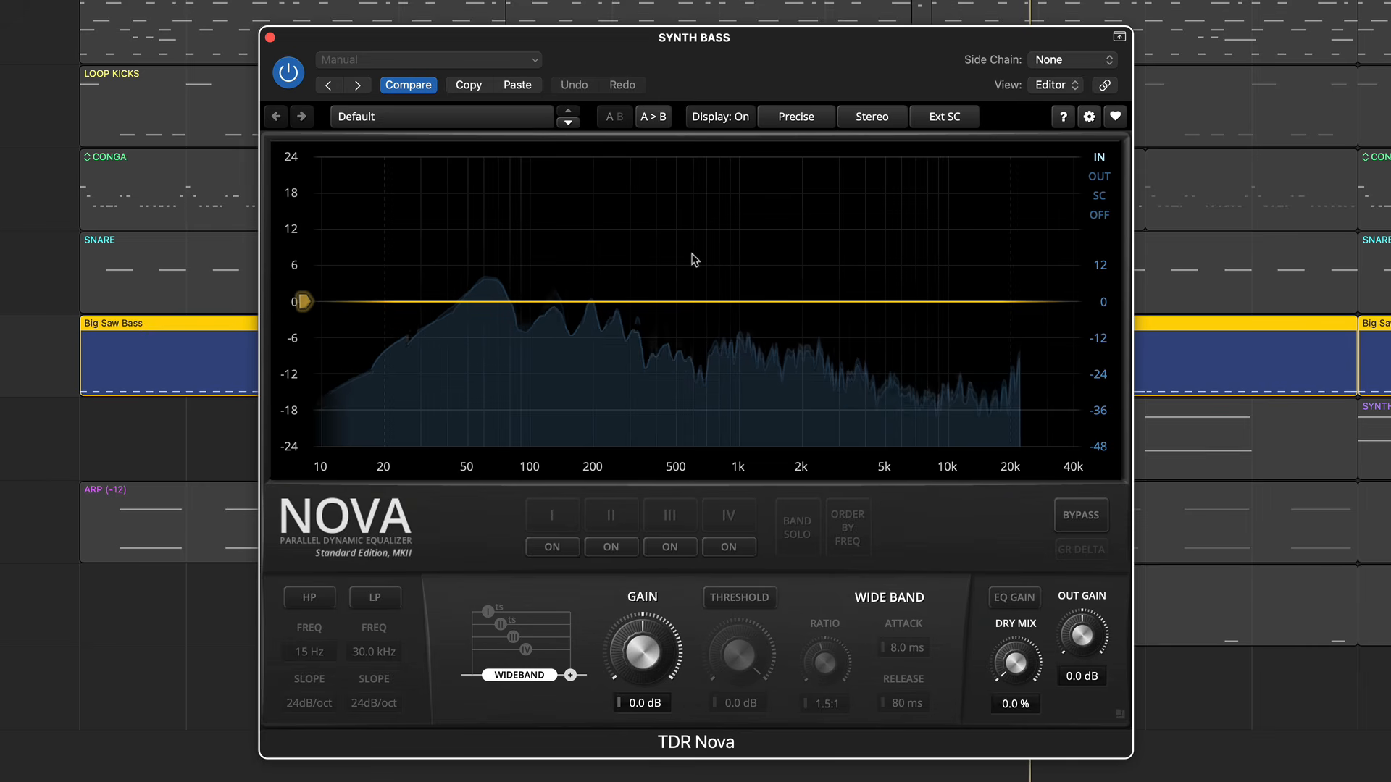
pyautogui.press('space')
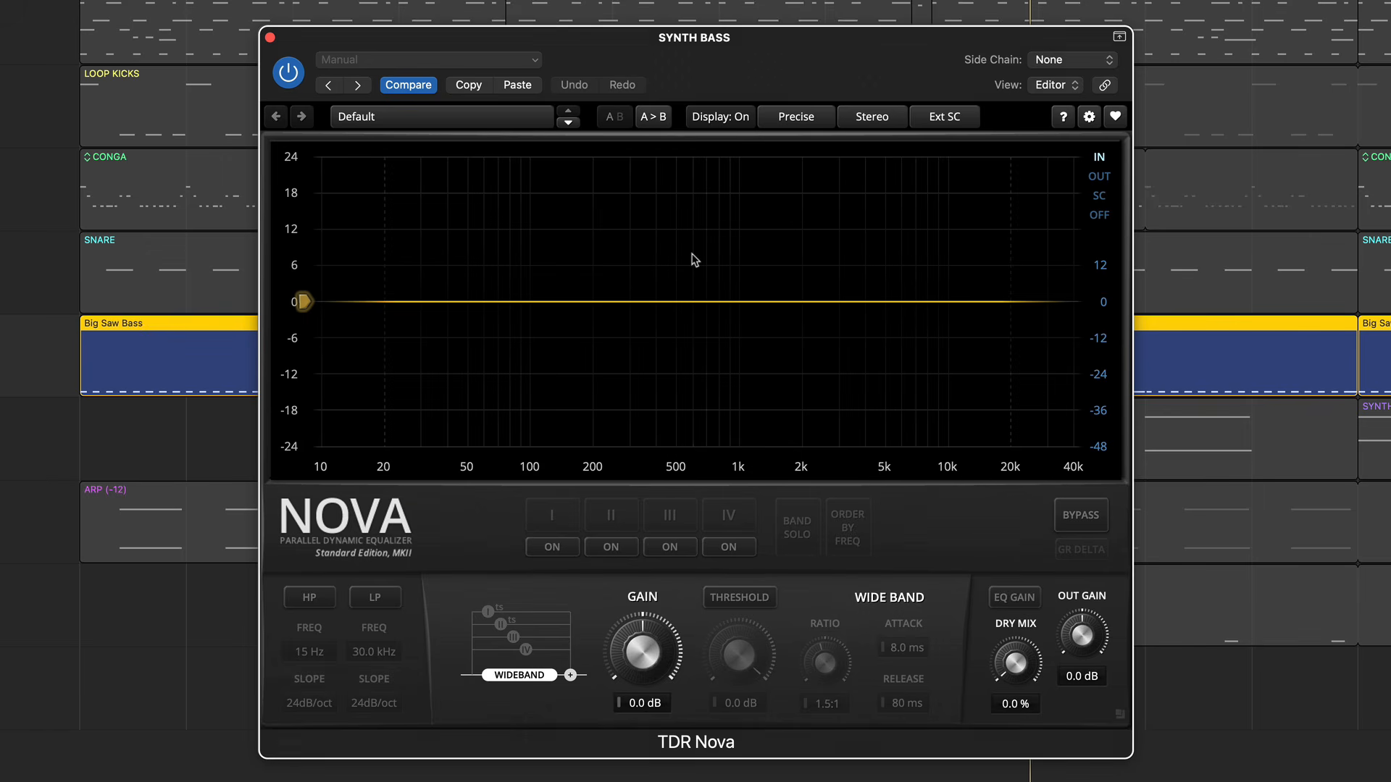
# - Add bell band II at about 234 Hz, narrow its Q to about 2.64 and reset its gain to 0 dB
pyautogui.doubleClick(609, 306)
pyautogui.moveTo(610, 303); pyautogui.dragTo(608, 265)
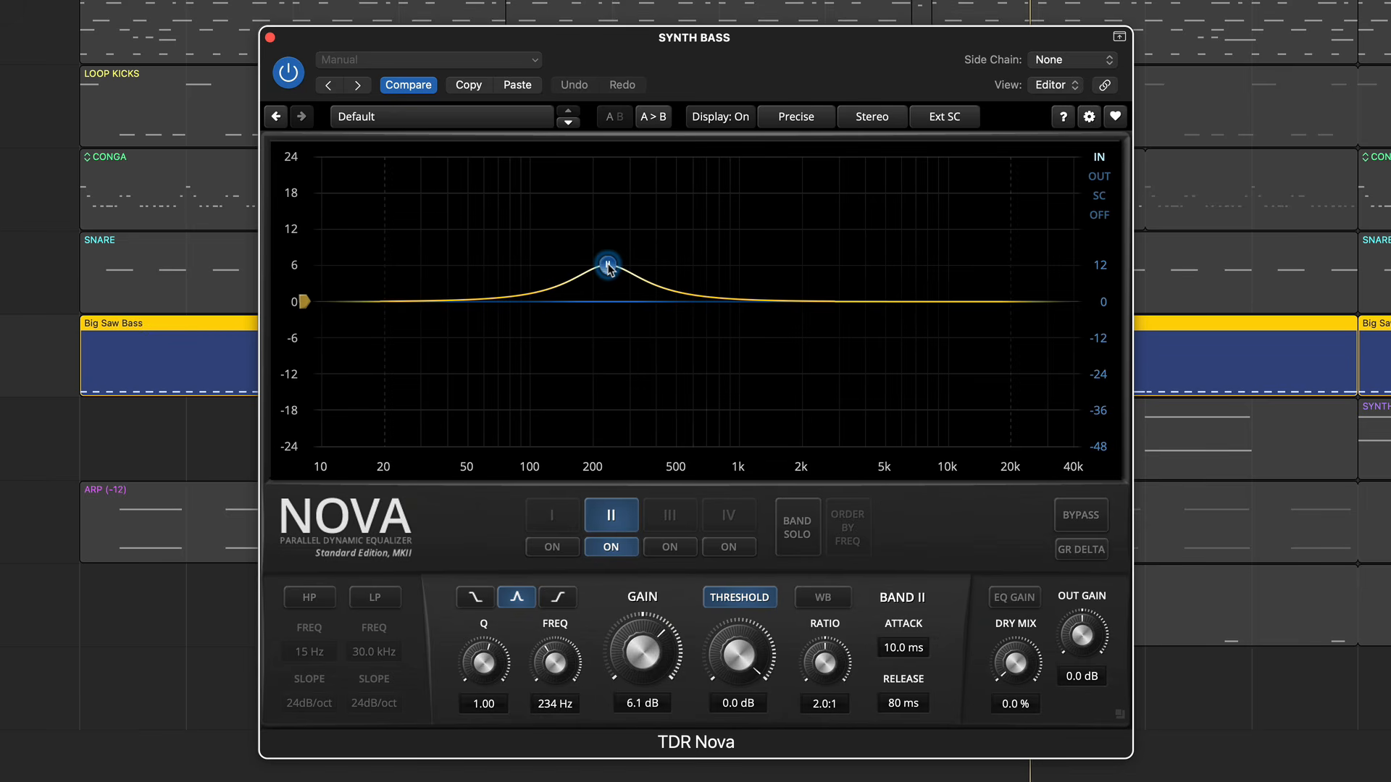
pyautogui.scroll(-5, 607, 266)
pyautogui.scroll(10, 608, 266)
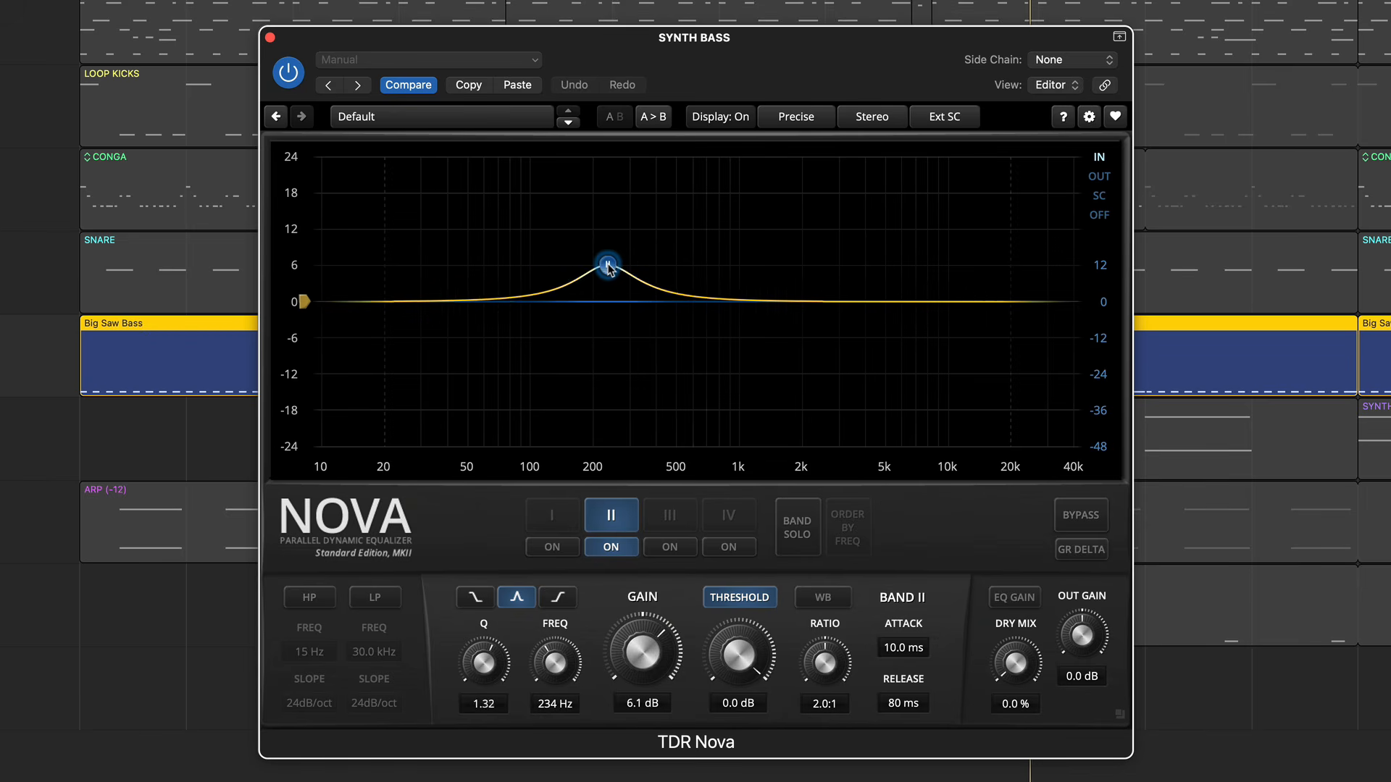
pyautogui.moveTo(607, 265); pyautogui.dragTo(608, 285)
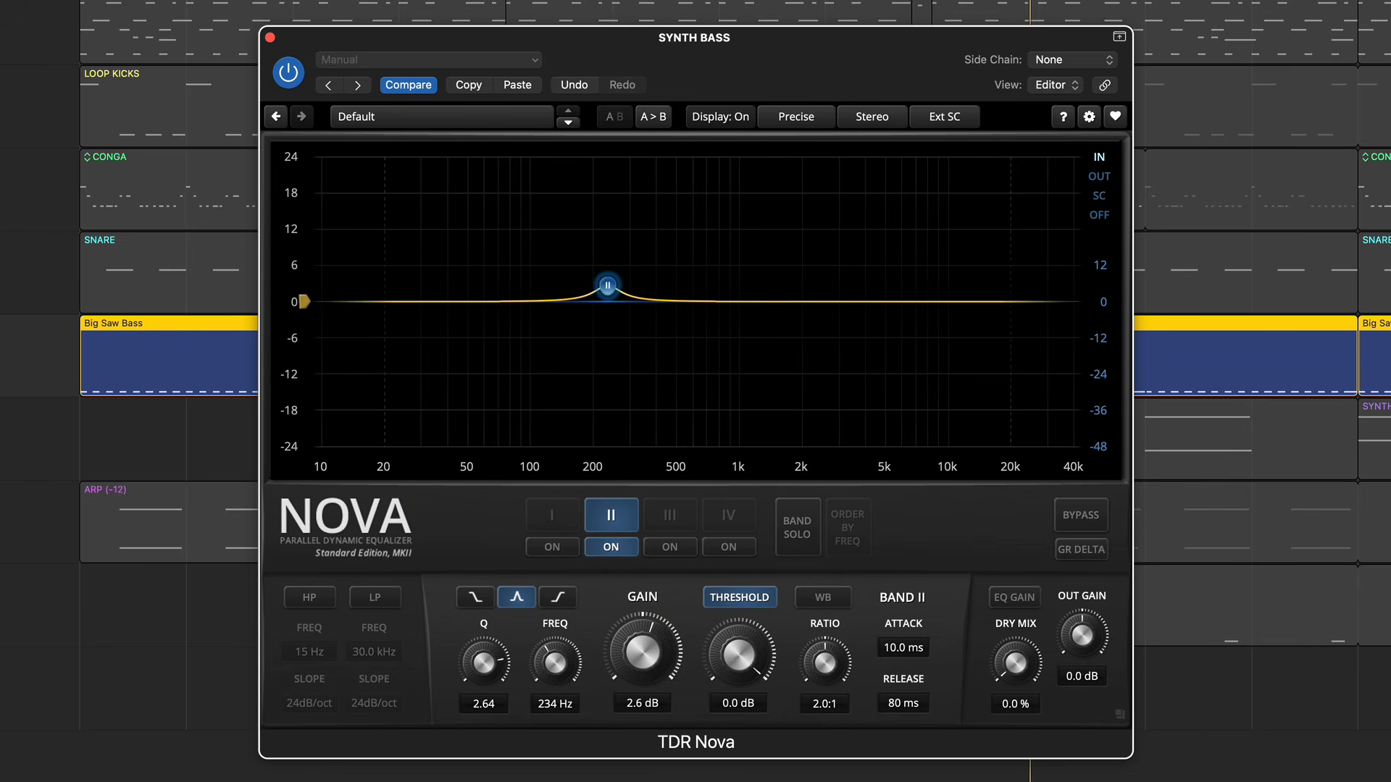
pyautogui.doubleClick(639, 650)
# - Enable the high-pass filter, and try the low-pass filter at about 20.6 kHz with slopes up to 72 dB/oct before switching it off
pyautogui.click(319, 602)
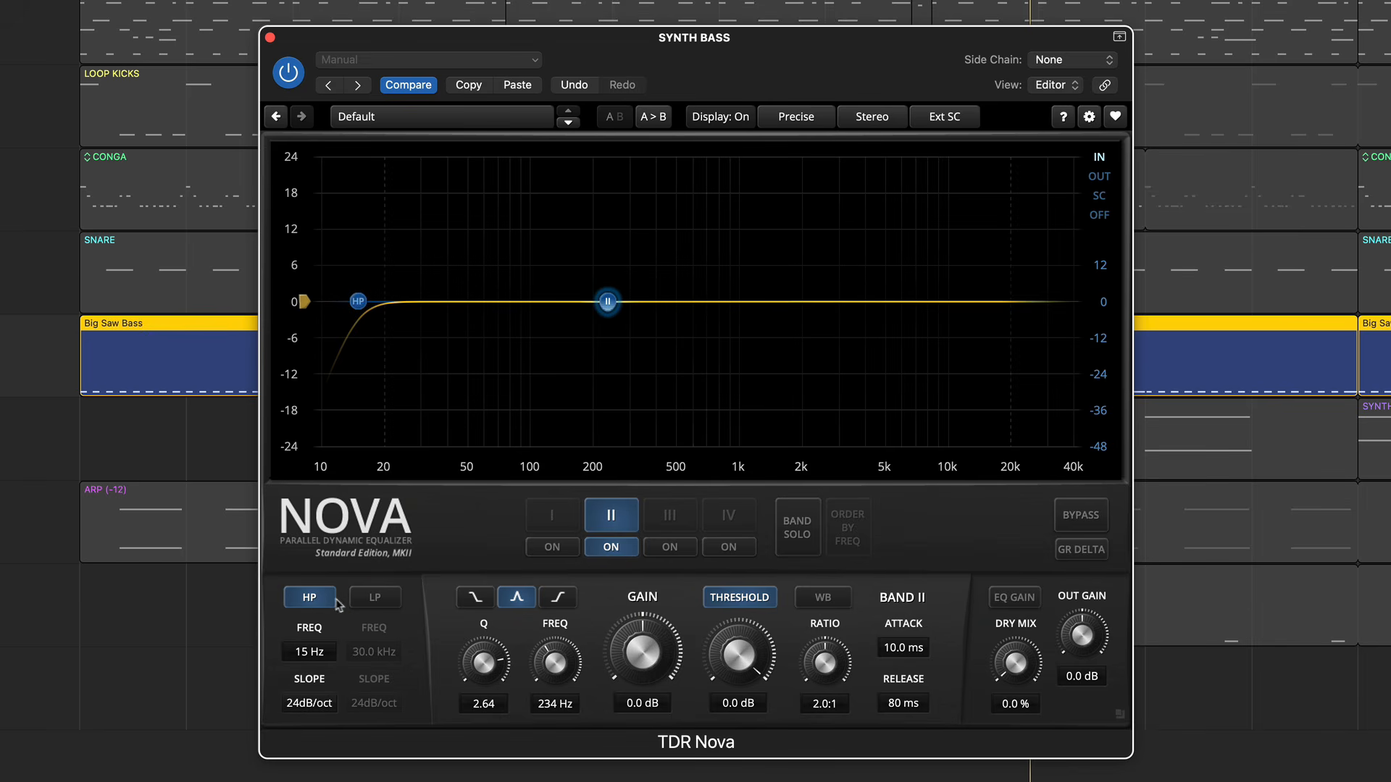
pyautogui.click(373, 603)
pyautogui.moveTo(1048, 301); pyautogui.dragTo(1015, 303)
pyautogui.scroll(-4, 1015, 302)
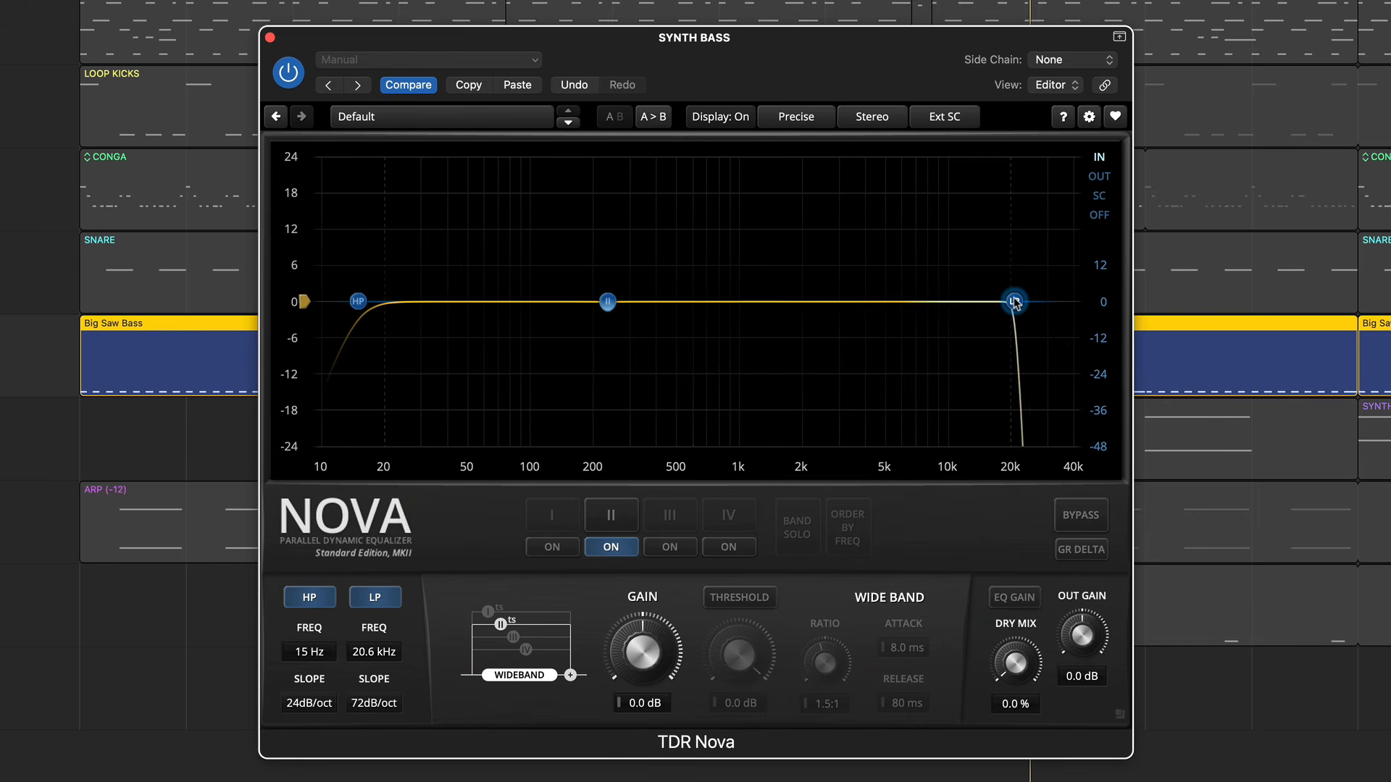
pyautogui.doubleClick(1015, 302)
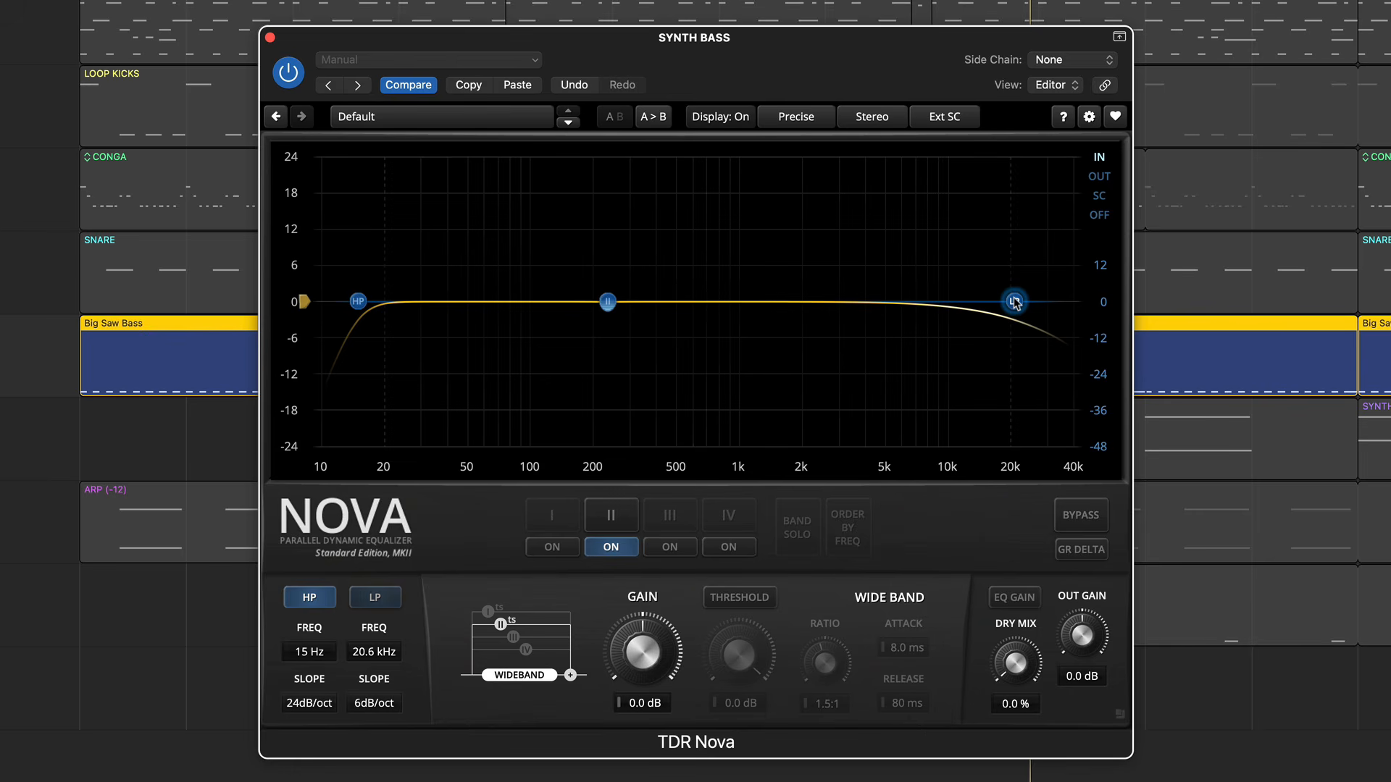
# - Switch on the remaining EQ bands III, IV and I
pyautogui.click(670, 545)
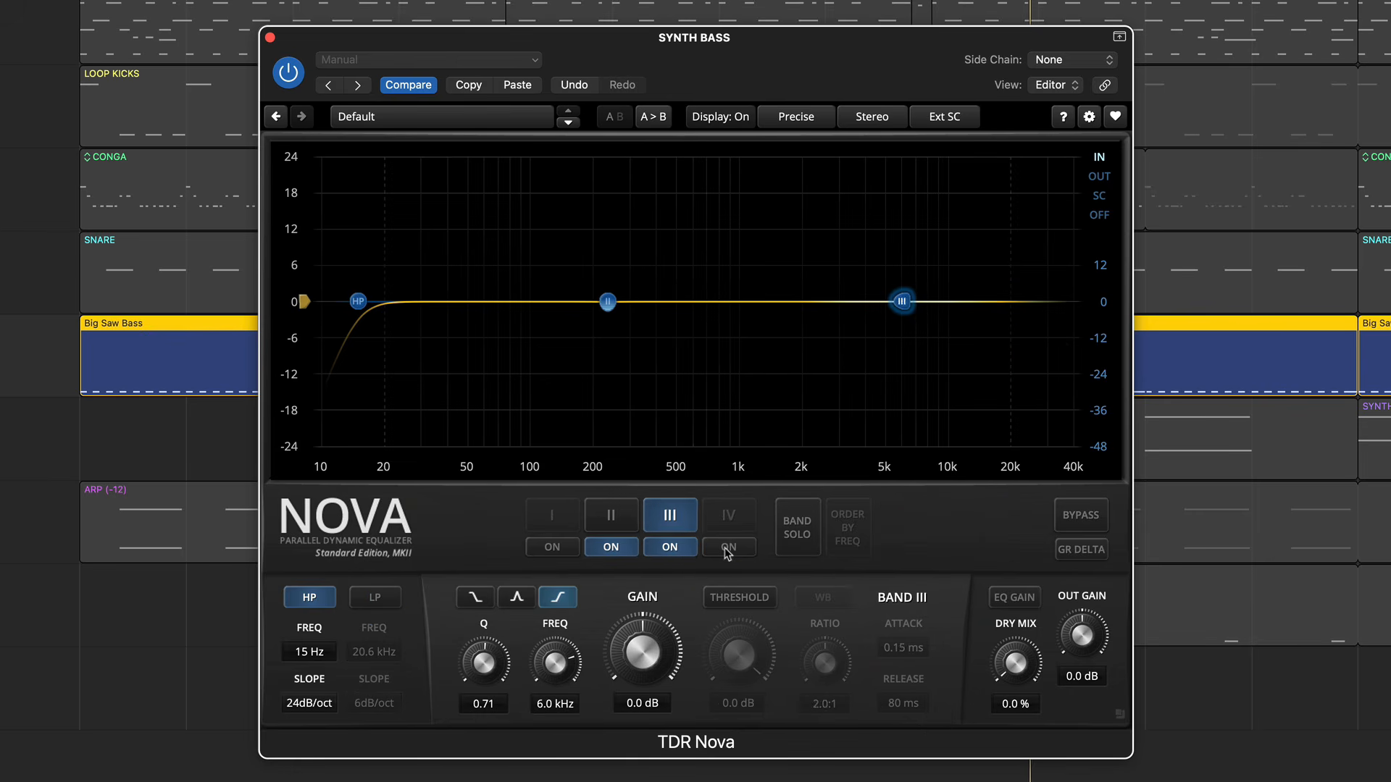
pyautogui.click(569, 548)
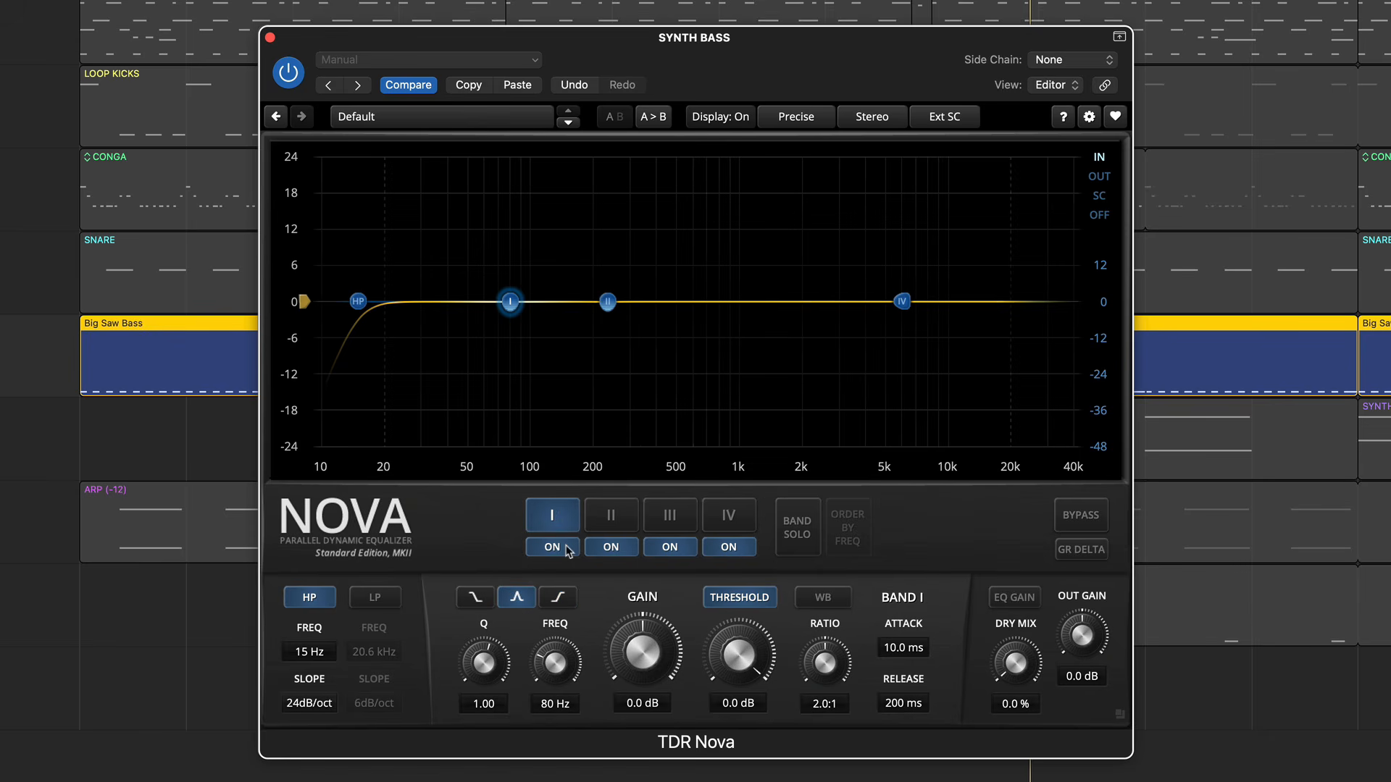
# - Solo band II to isolate its frequency range, and release the solo again
pyautogui.click(628, 522)
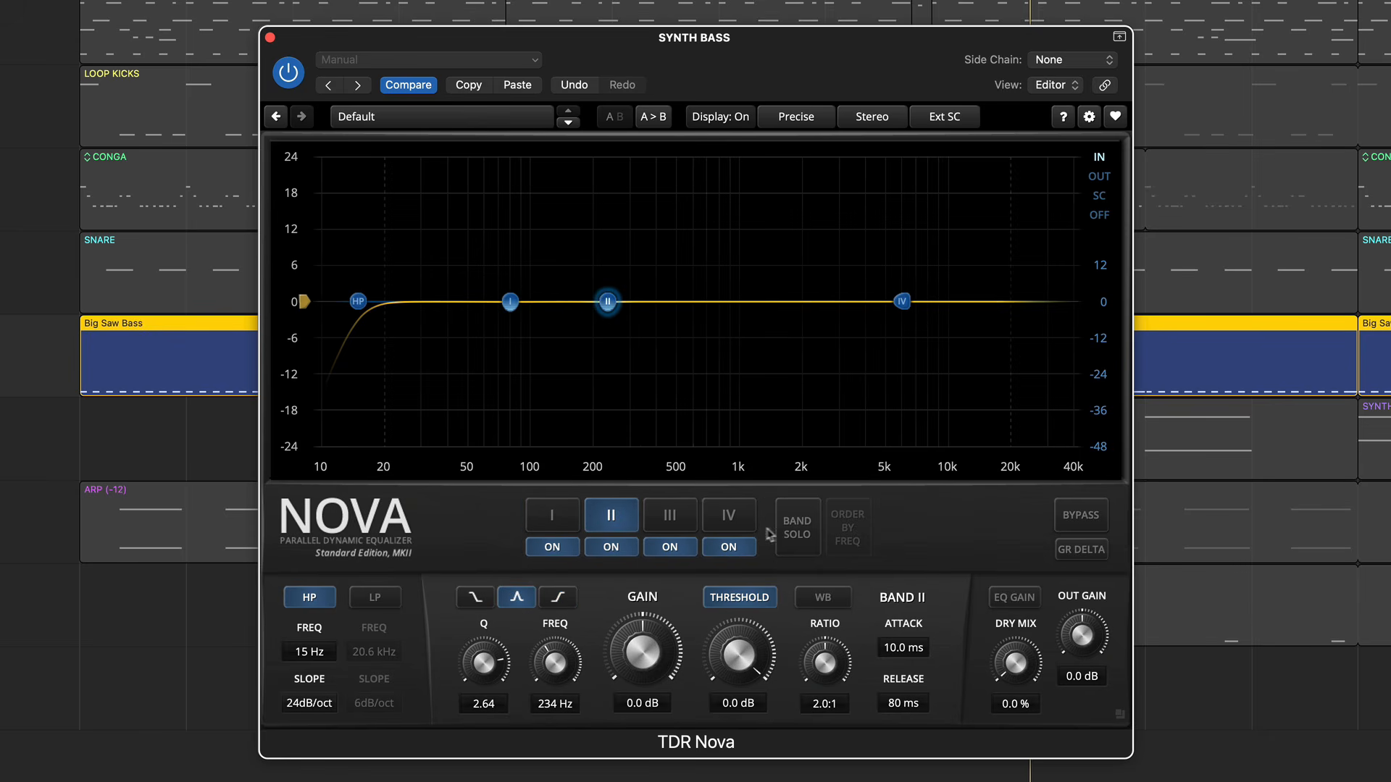
pyautogui.click(811, 518)
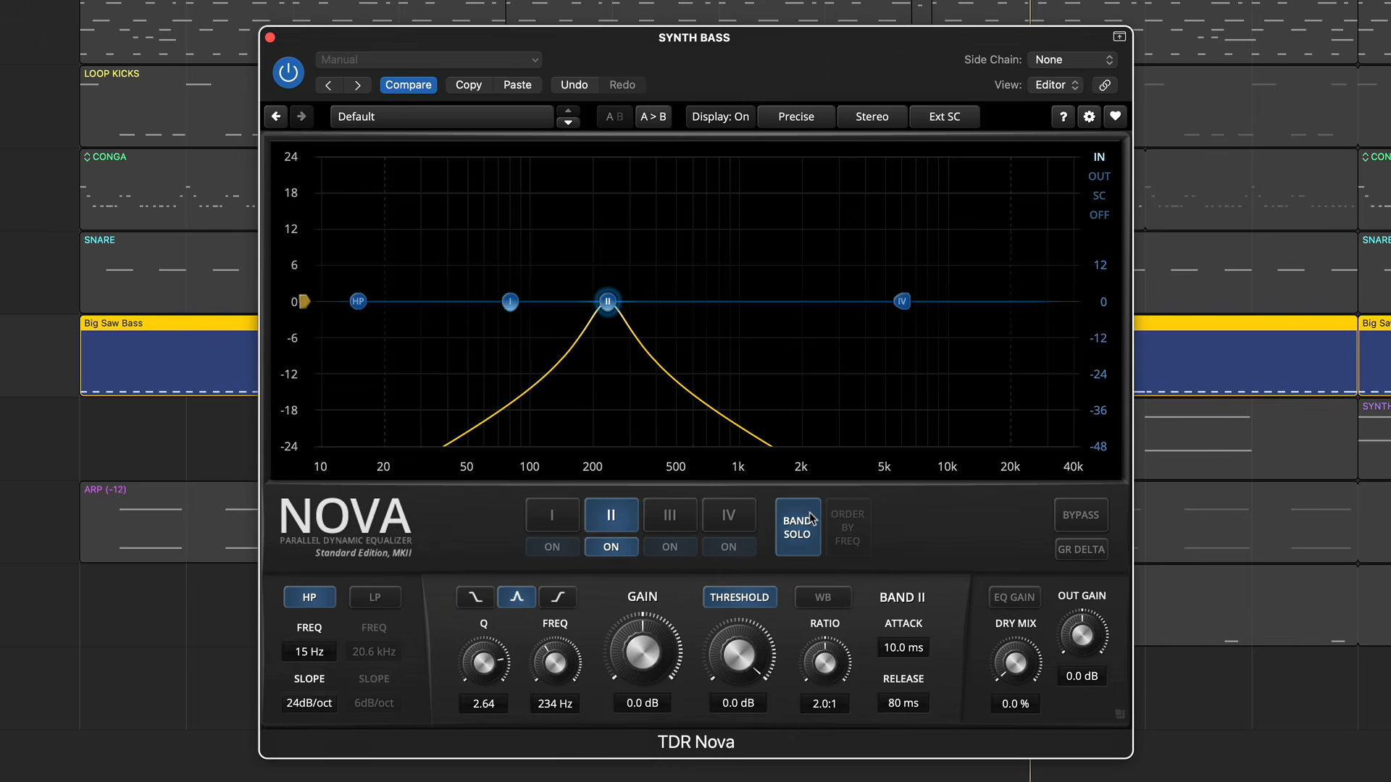
pyautogui.click(812, 518)
# - Move band III up to about 12.6 kHz and reorder the bands by frequency
pyautogui.click(683, 517)
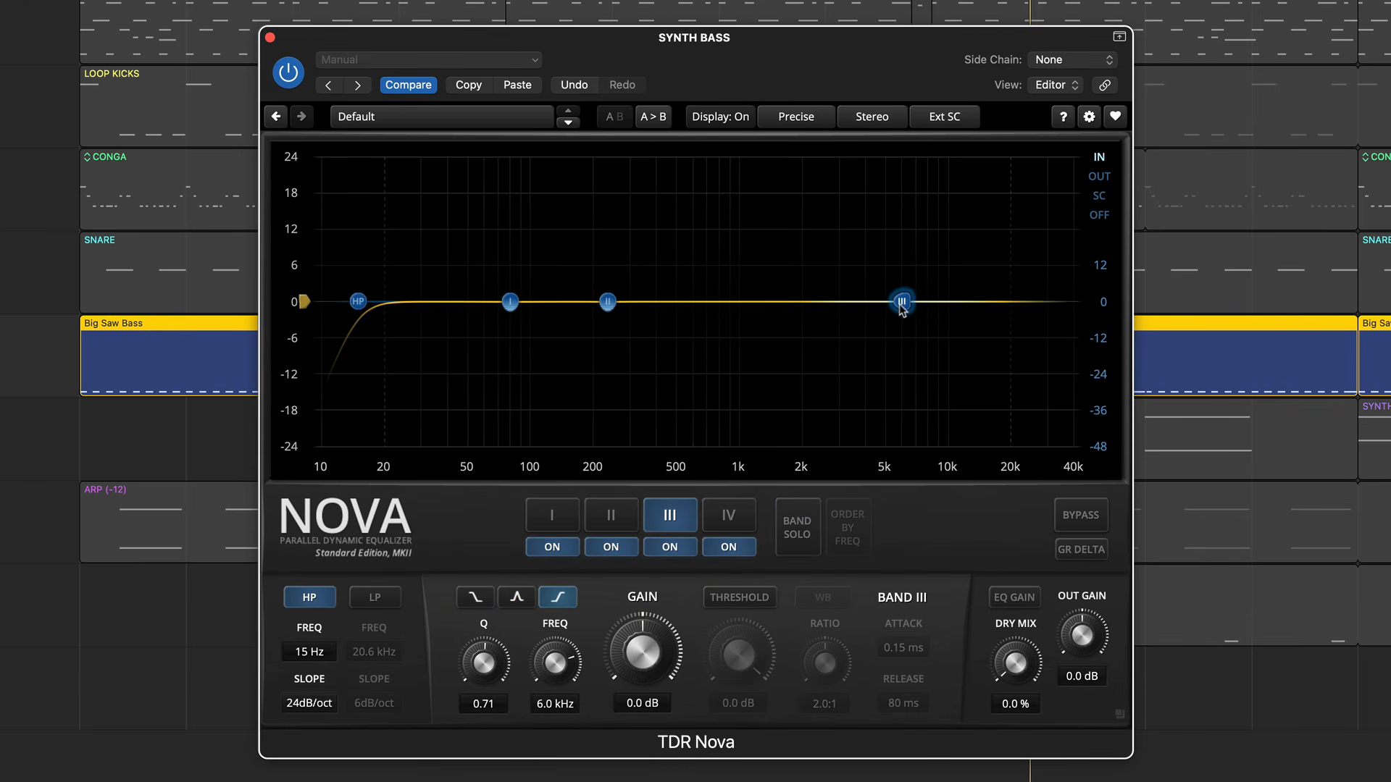
pyautogui.moveTo(901, 301); pyautogui.dragTo(979, 309)
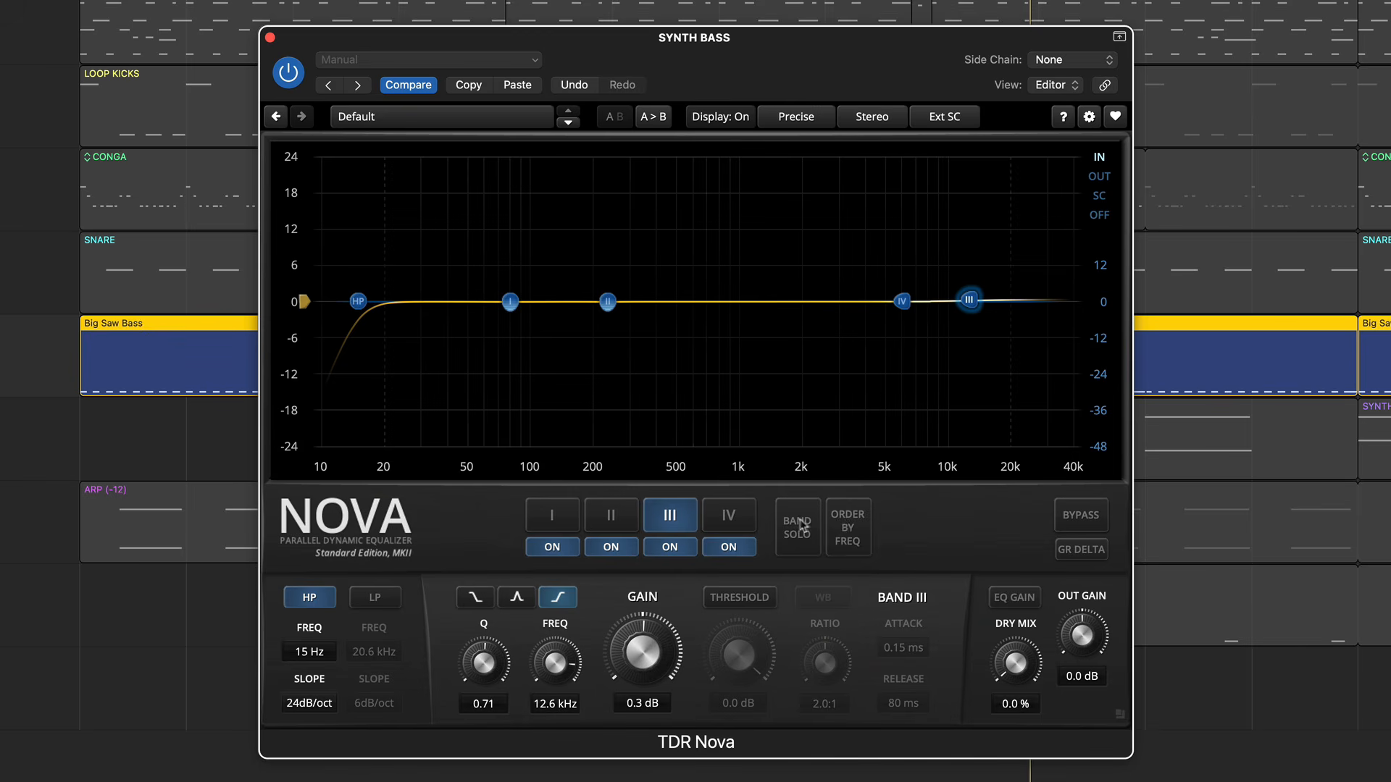
pyautogui.click(845, 522)
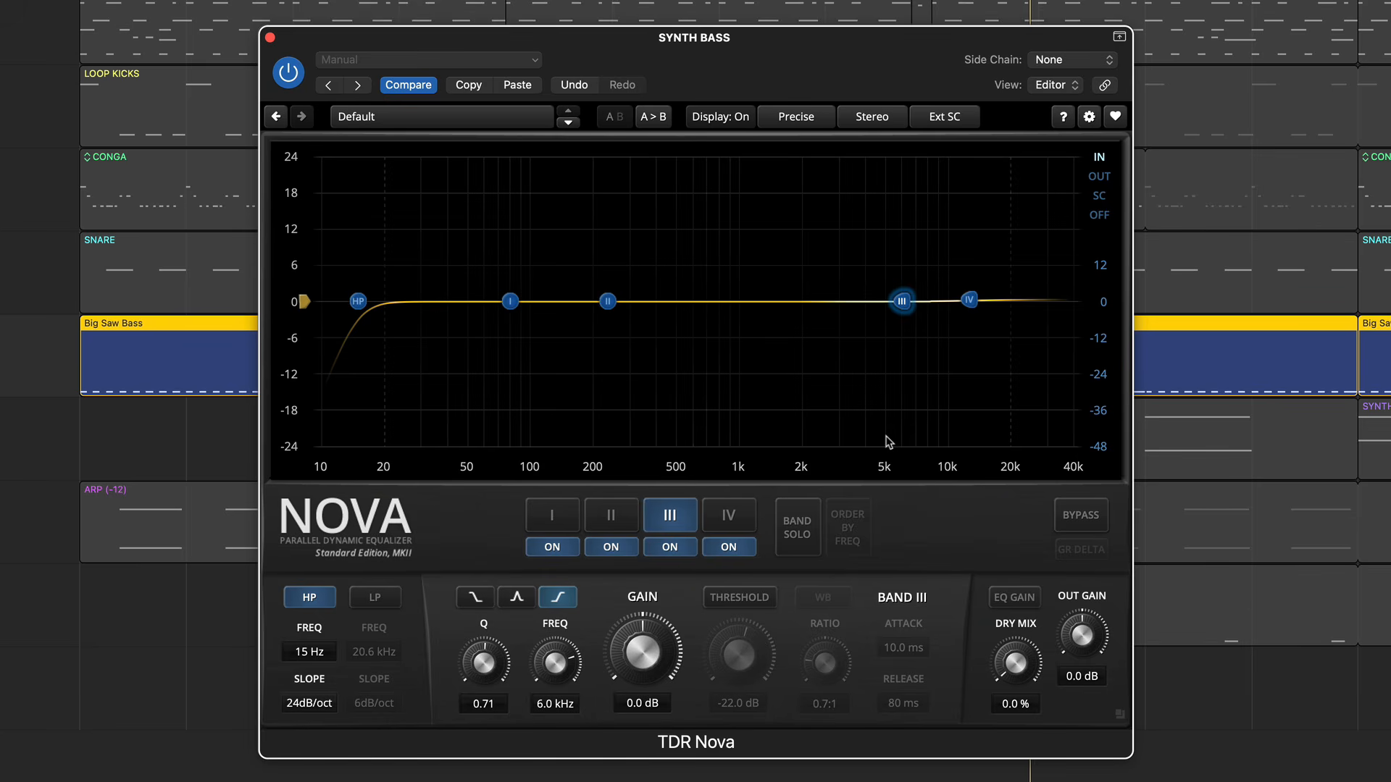
# - Enable wide-band compression during playback with threshold about -18.6 dB, ratio 2.1:1 and attack 1.5 ms
pyautogui.click(678, 526)
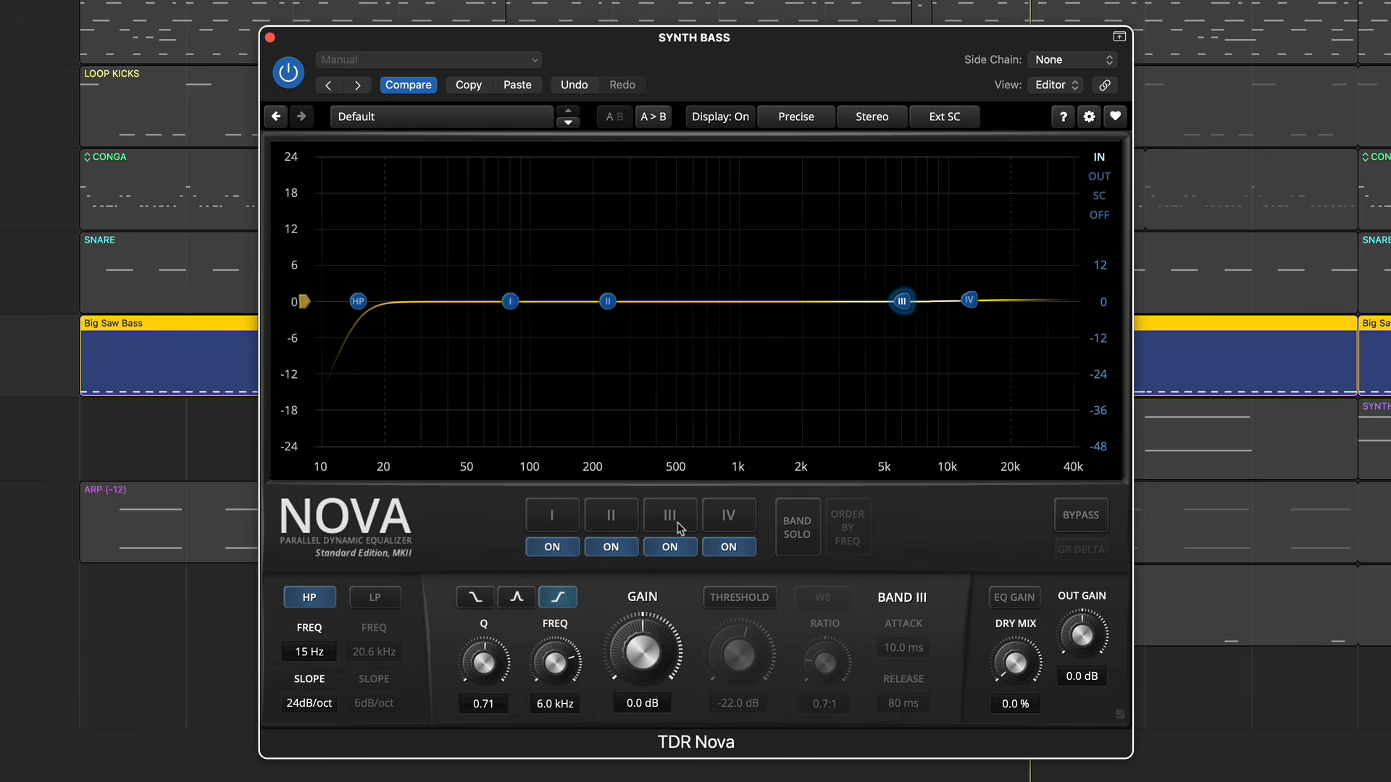
pyautogui.press('space')
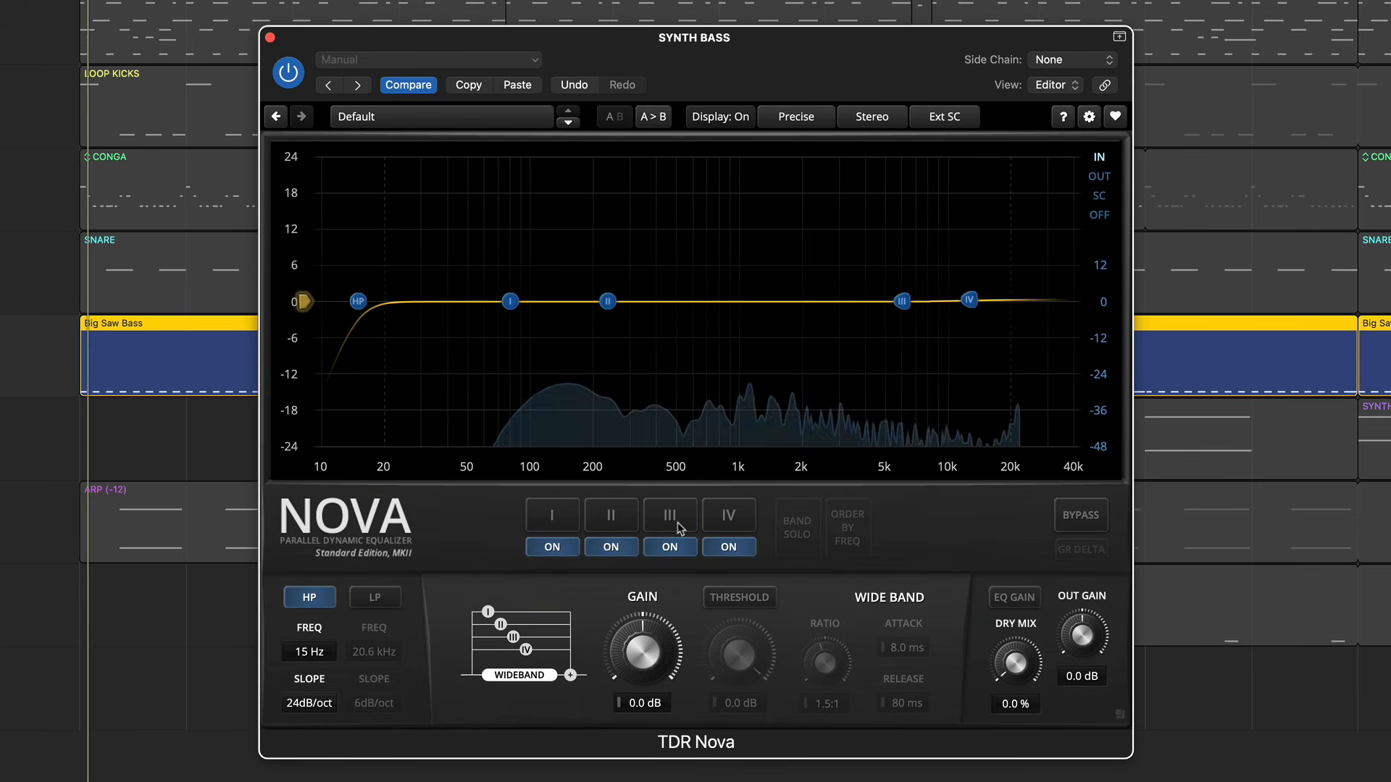
pyautogui.click(733, 601)
pyautogui.moveTo(739, 632); pyautogui.dragTo(739, 679)
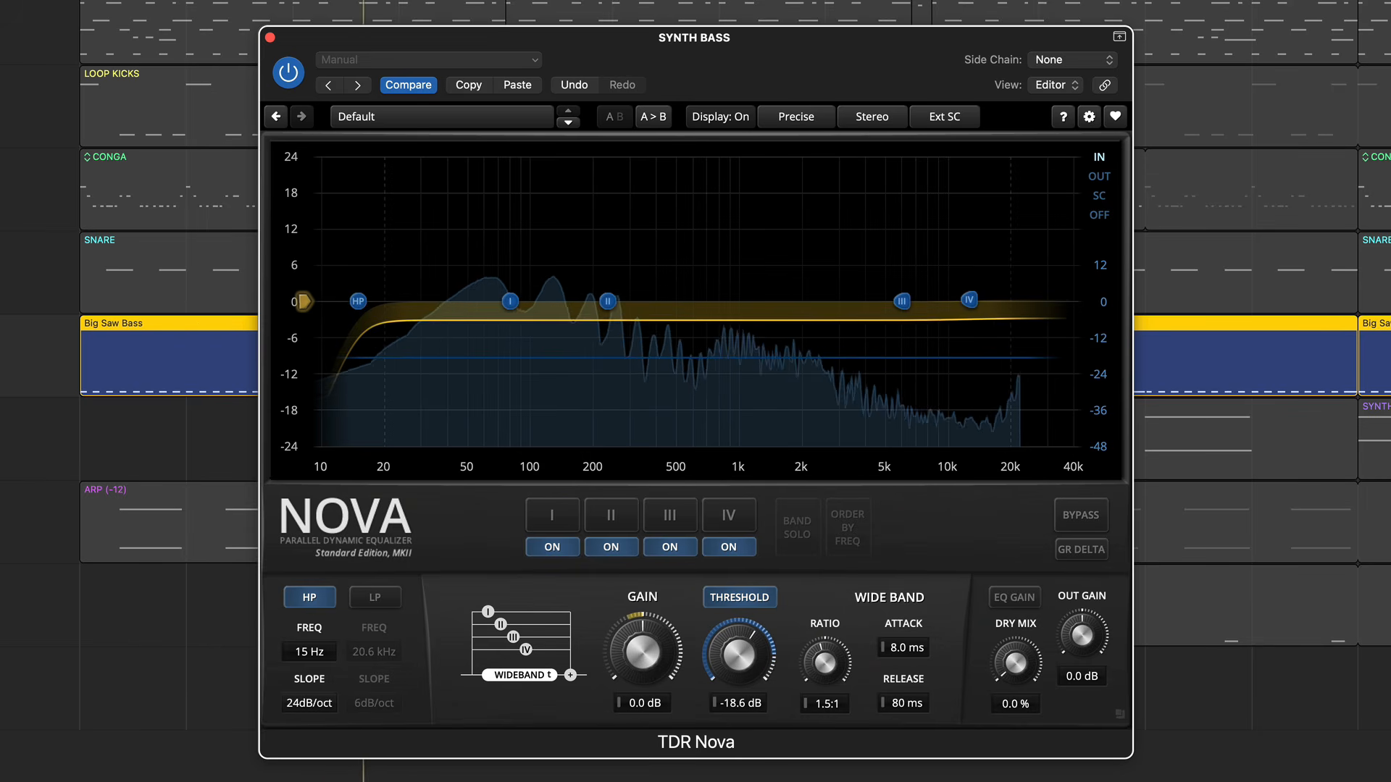
pyautogui.moveTo(825, 665); pyautogui.dragTo(896, 681)
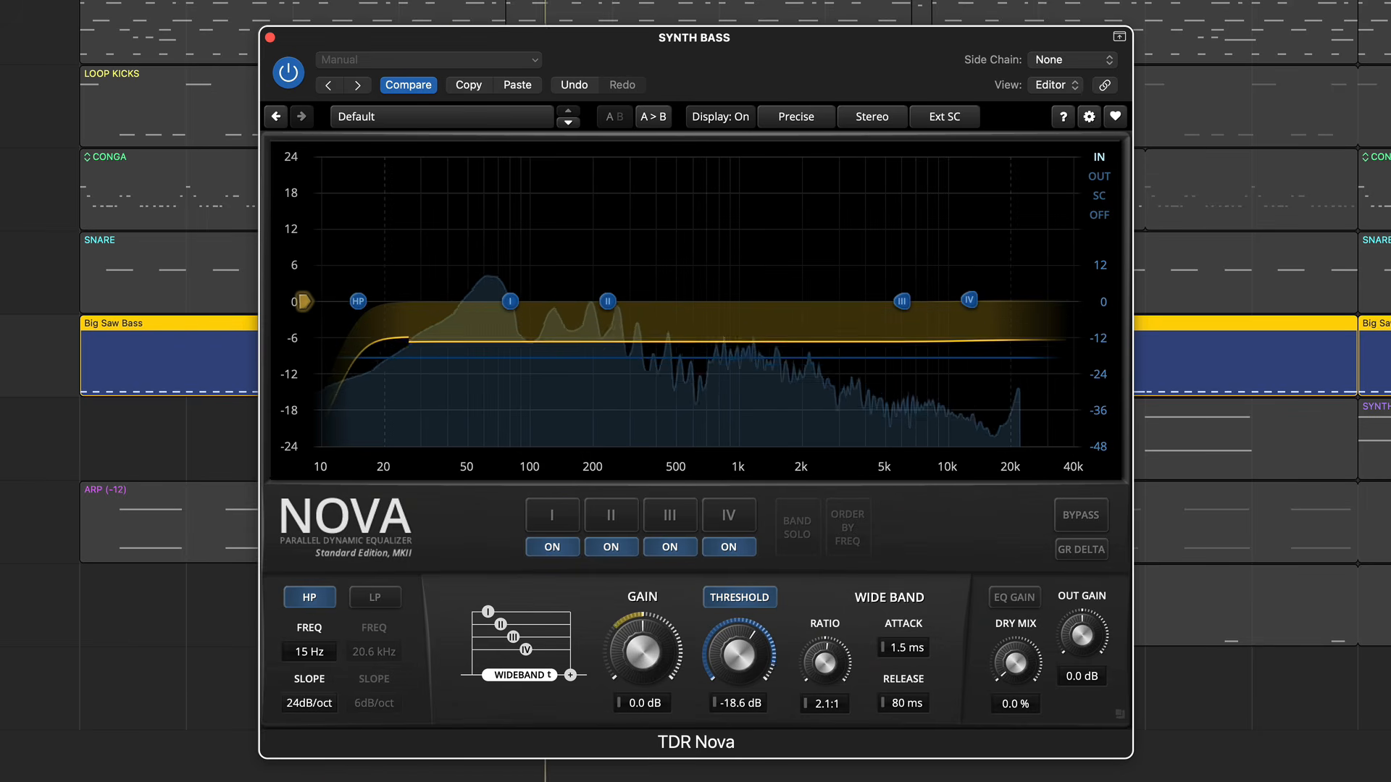
# - Switch off the wide-band threshold and enable band III's threshold at about -37.0 dB during playback
pyautogui.click(760, 598)
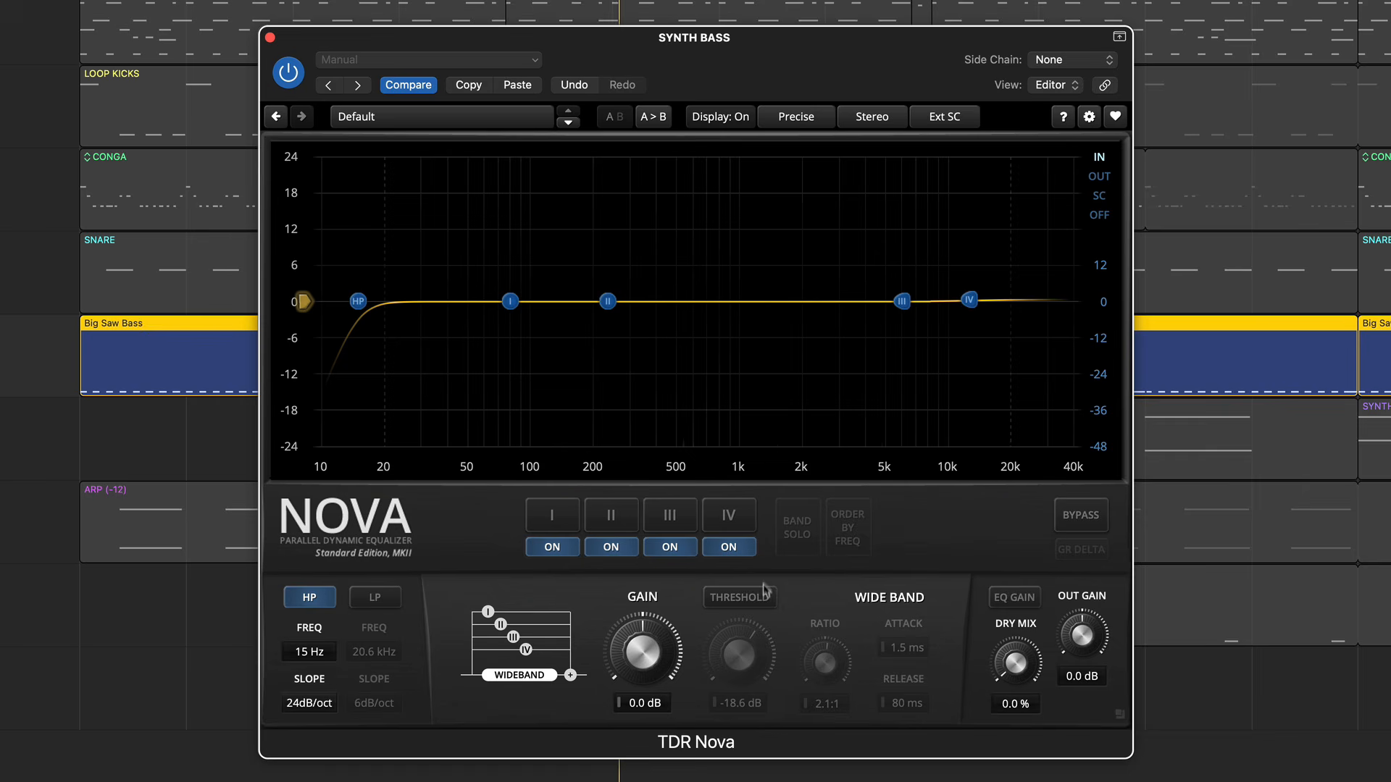
pyautogui.click(676, 520)
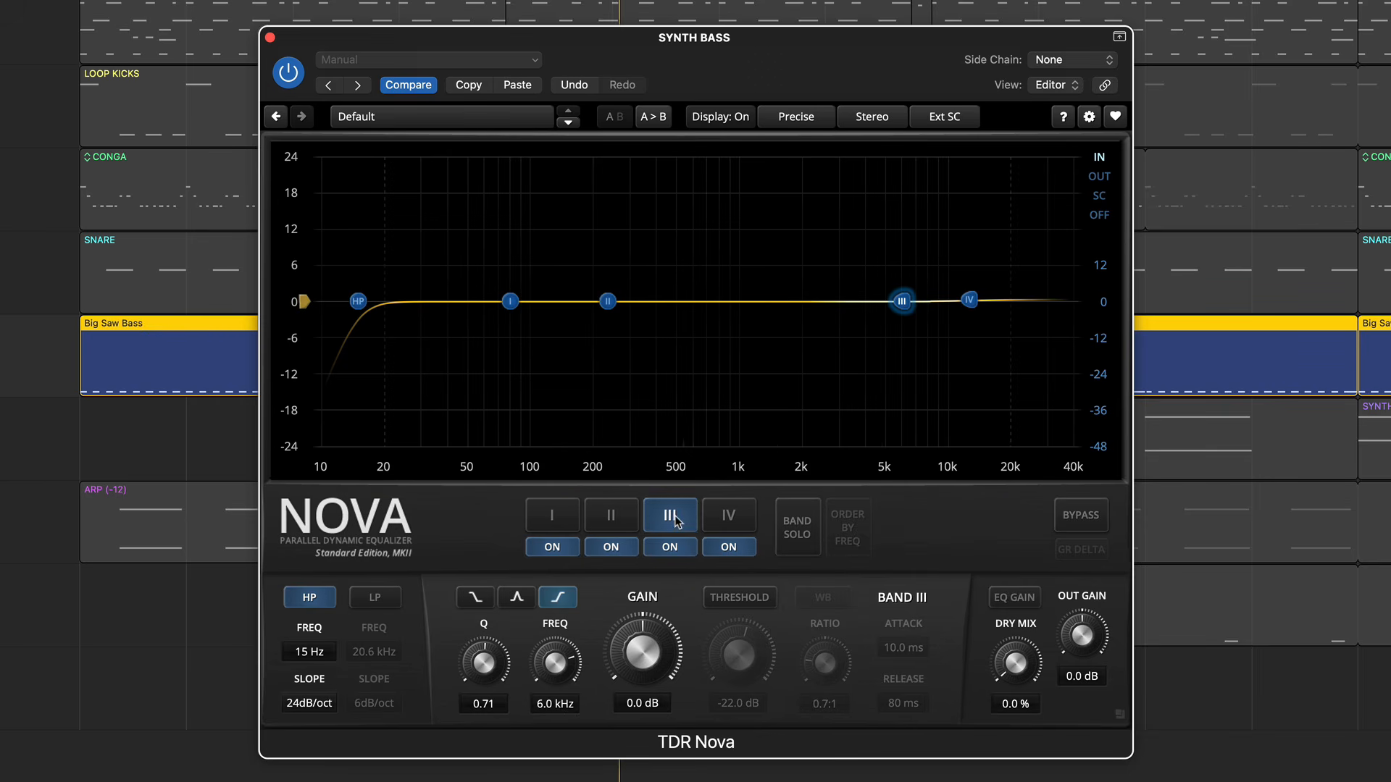
pyautogui.press('space')
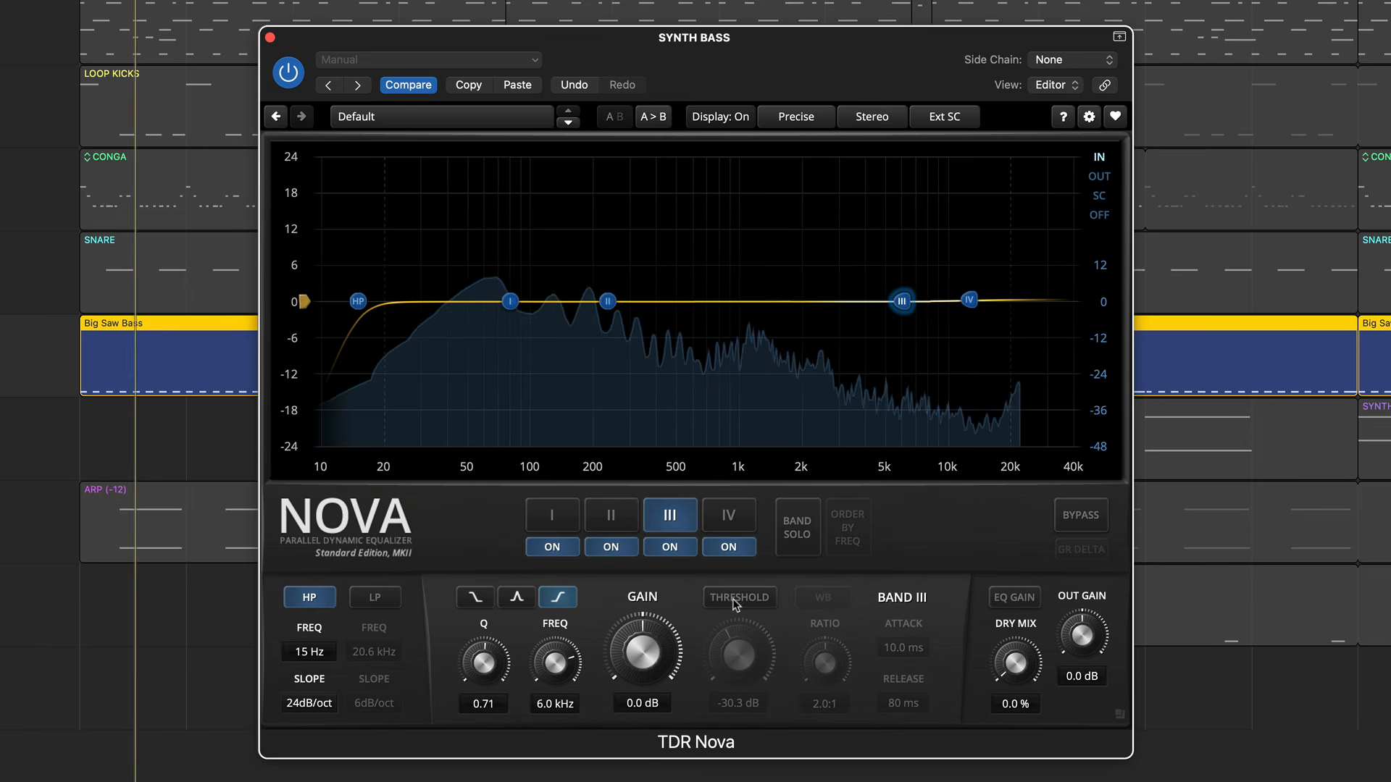
pyautogui.click(733, 598)
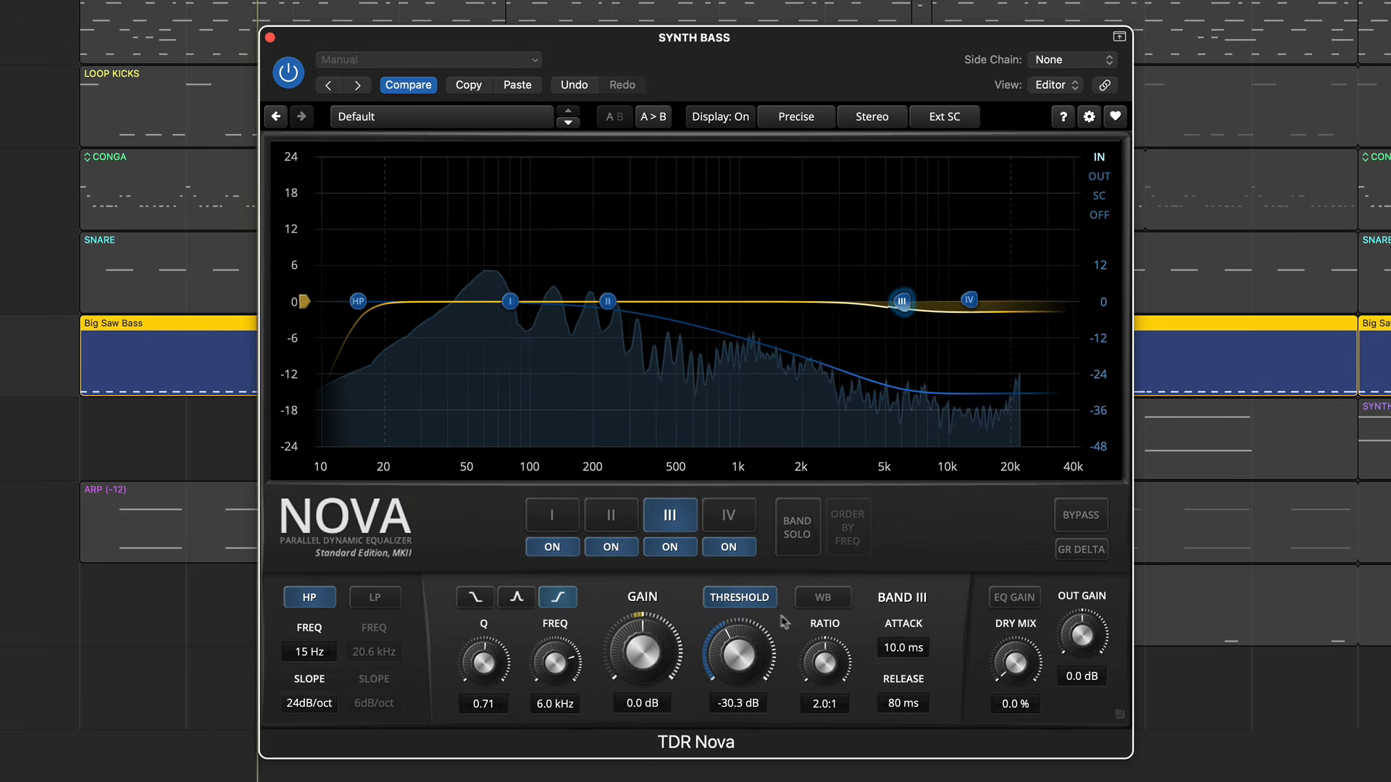
pyautogui.moveTo(739, 656); pyautogui.dragTo(735, 703)
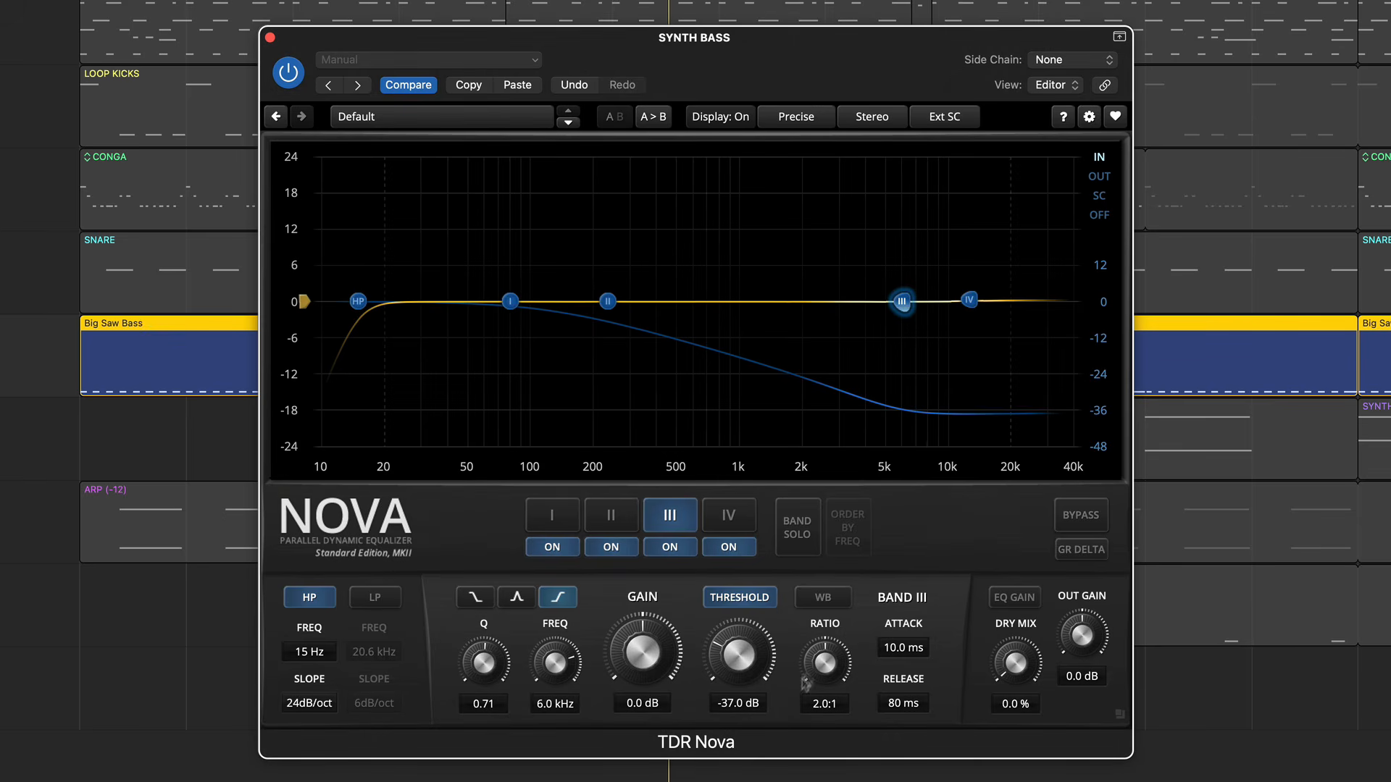
# - Link band III's dynamics to the wide band and re-enable the wide-band threshold
pyautogui.click(836, 602)
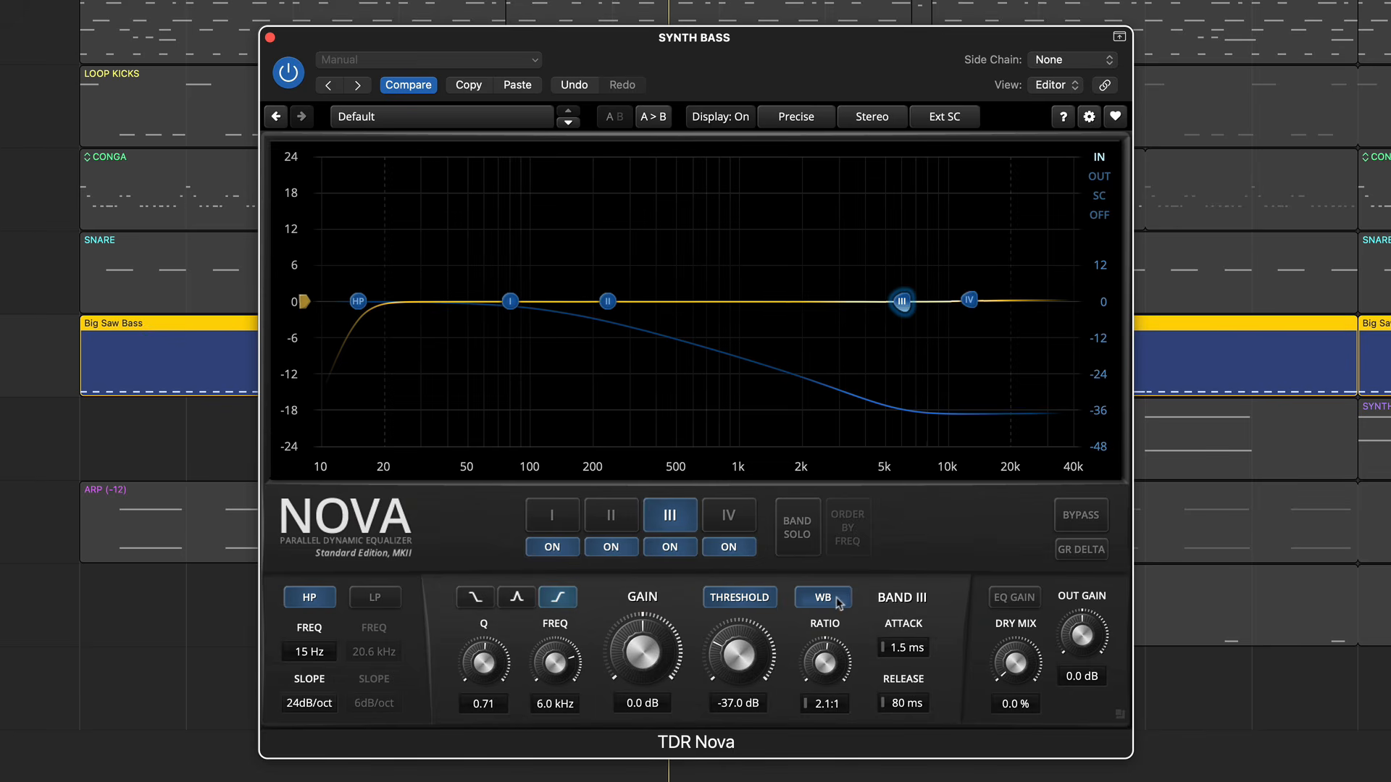
pyautogui.click(902, 534)
pyautogui.click(742, 600)
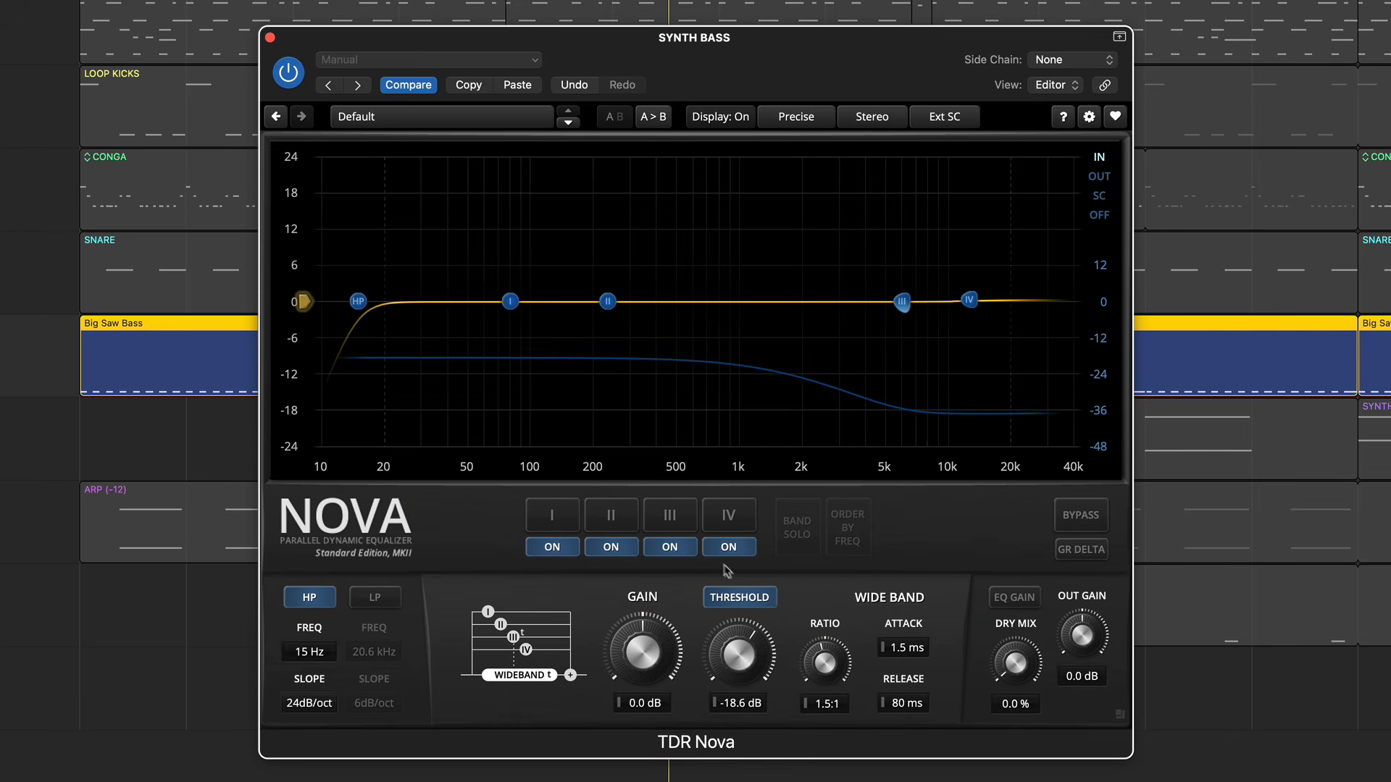
# - Compare band III with its threshold in Sticky mode, off and active again while listening to the bass
pyautogui.click(683, 519)
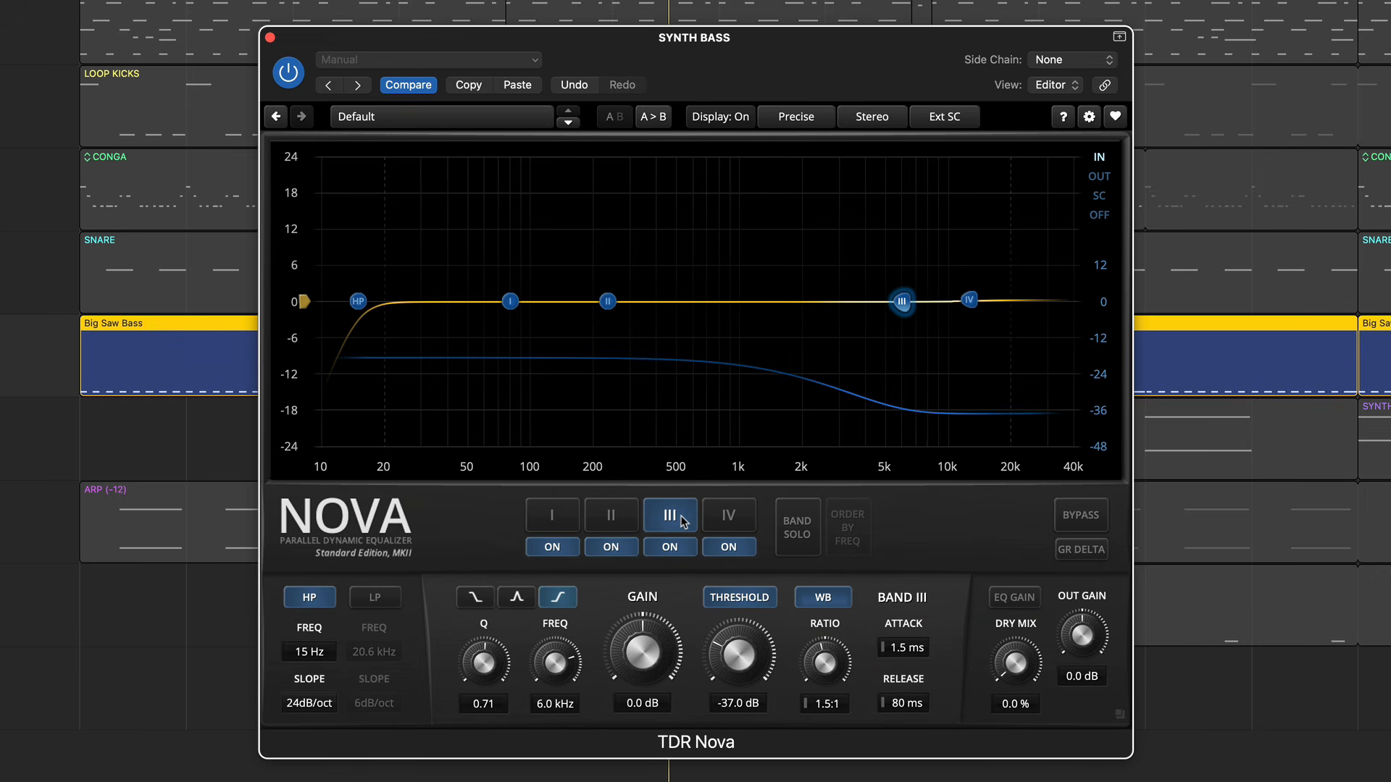
pyautogui.click(741, 598)
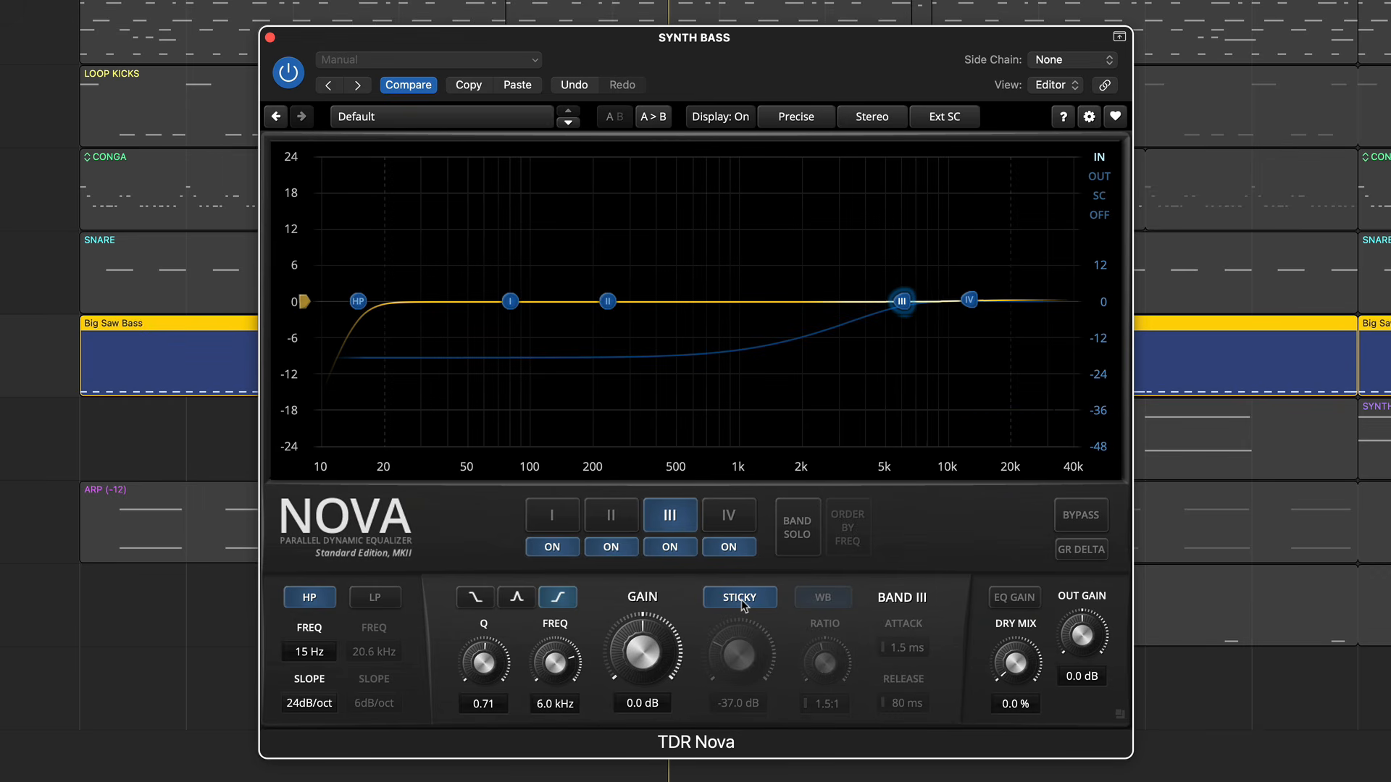
pyautogui.press('space')
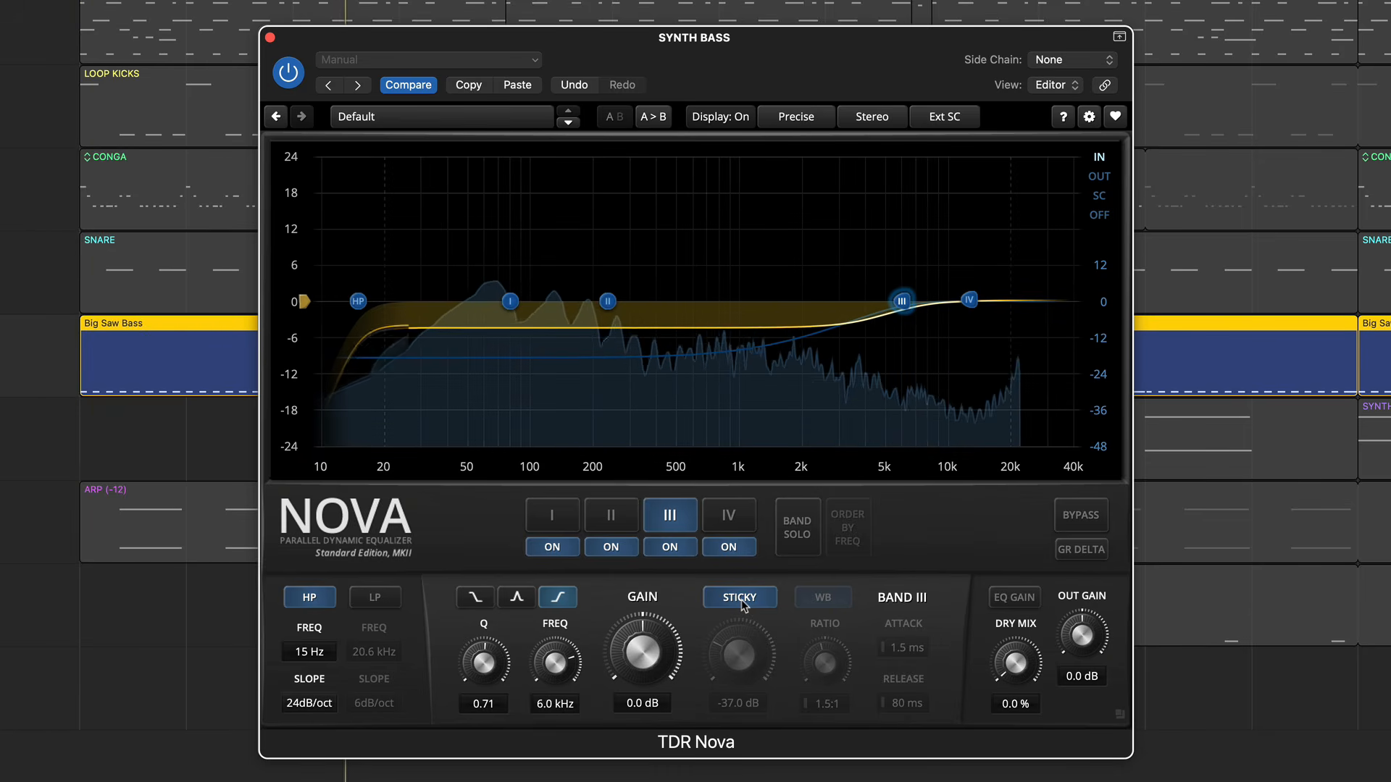
pyautogui.click(740, 597)
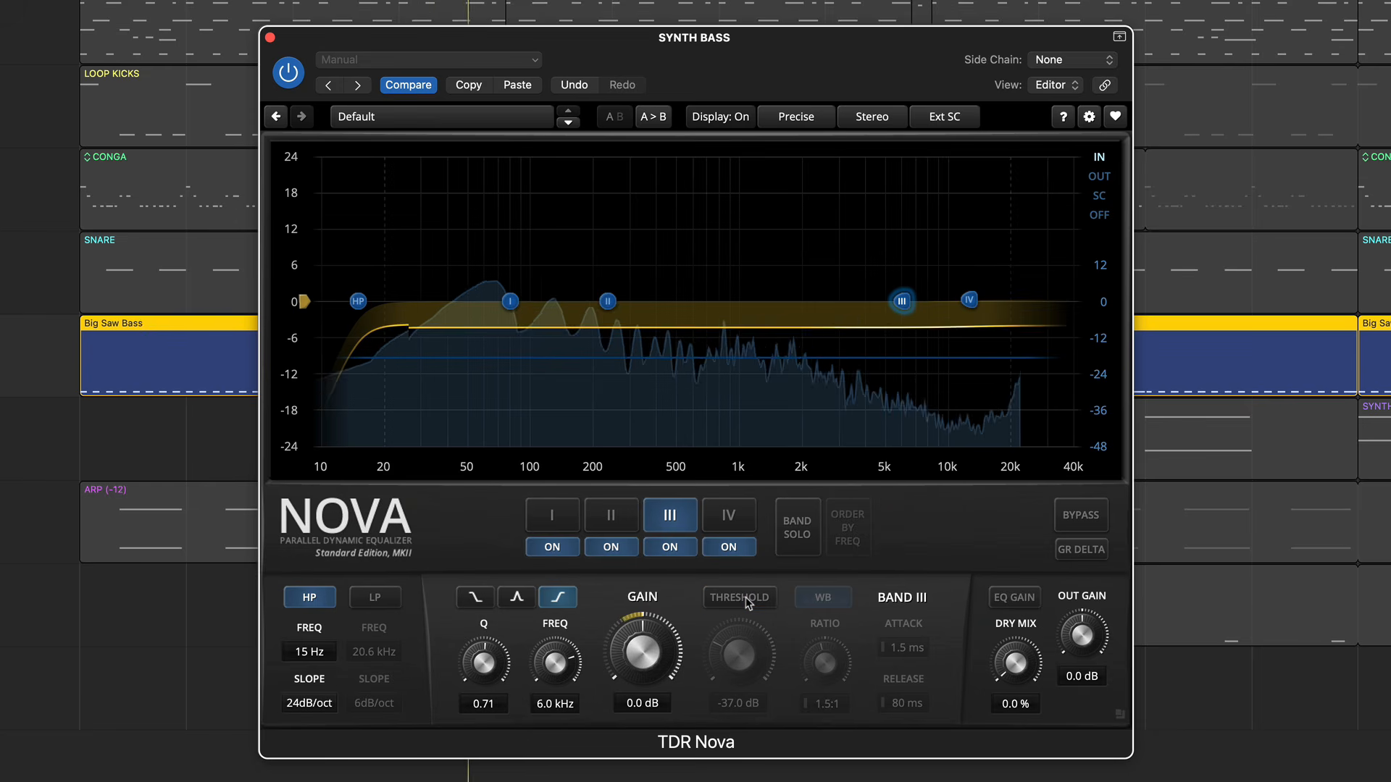
pyautogui.click(748, 601)
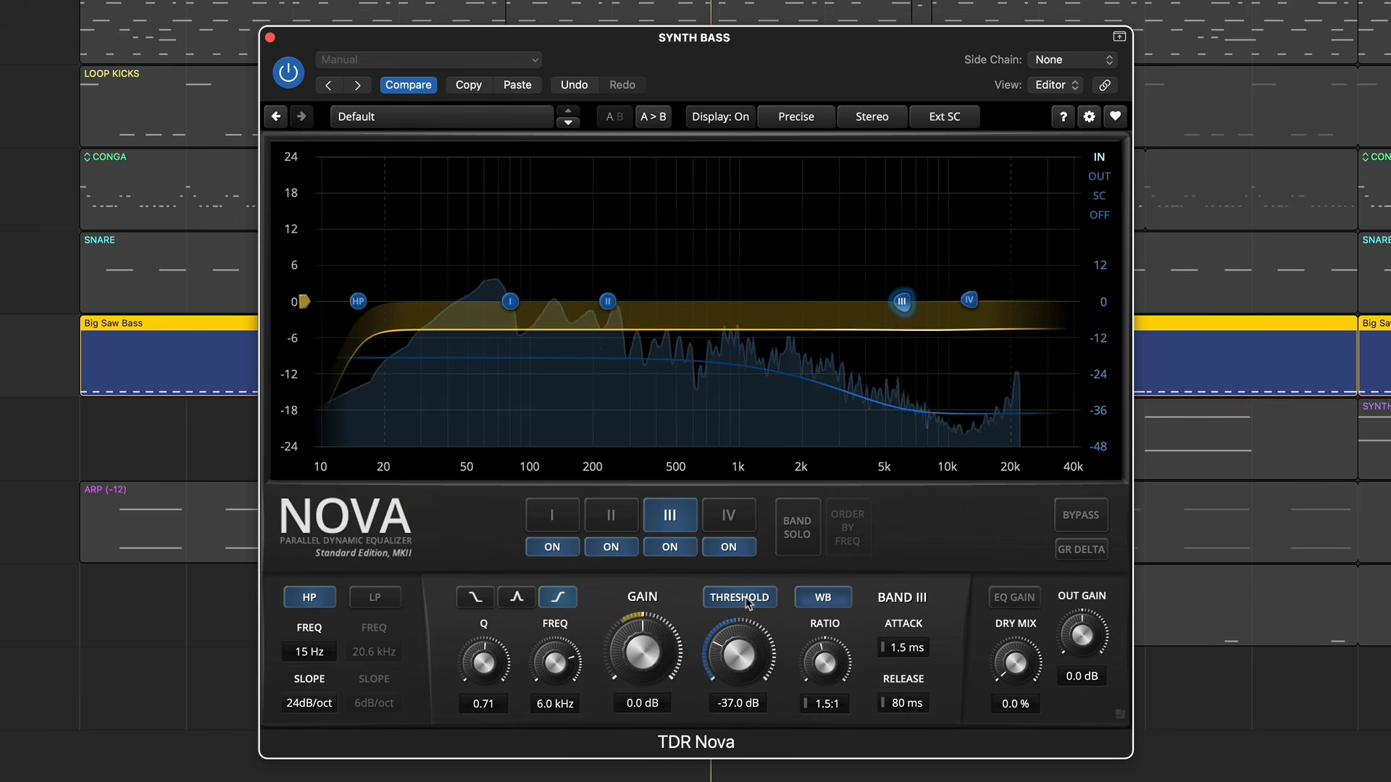
pyautogui.press('space')
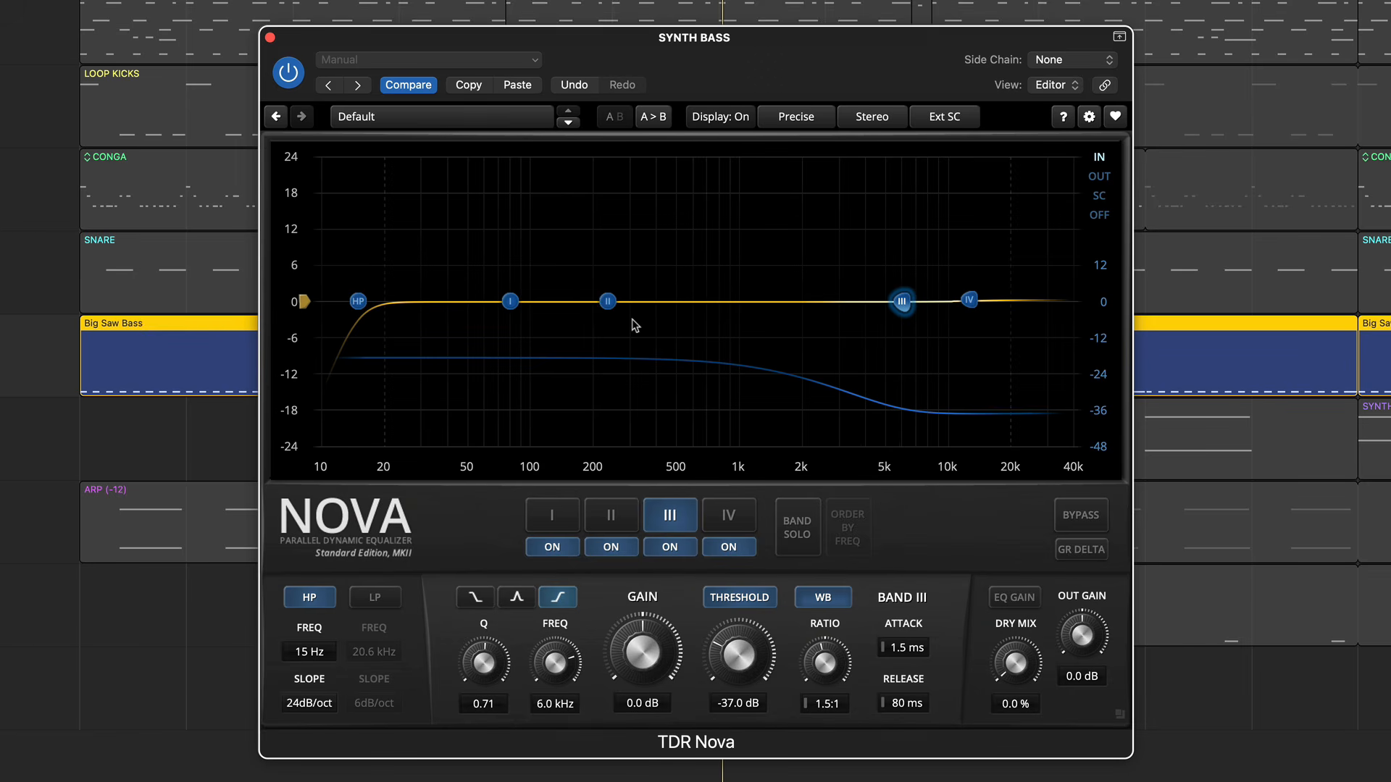
# - Play the bass and turn on GR Delta to hear only what the dynamics processing removes
pyautogui.press('space')
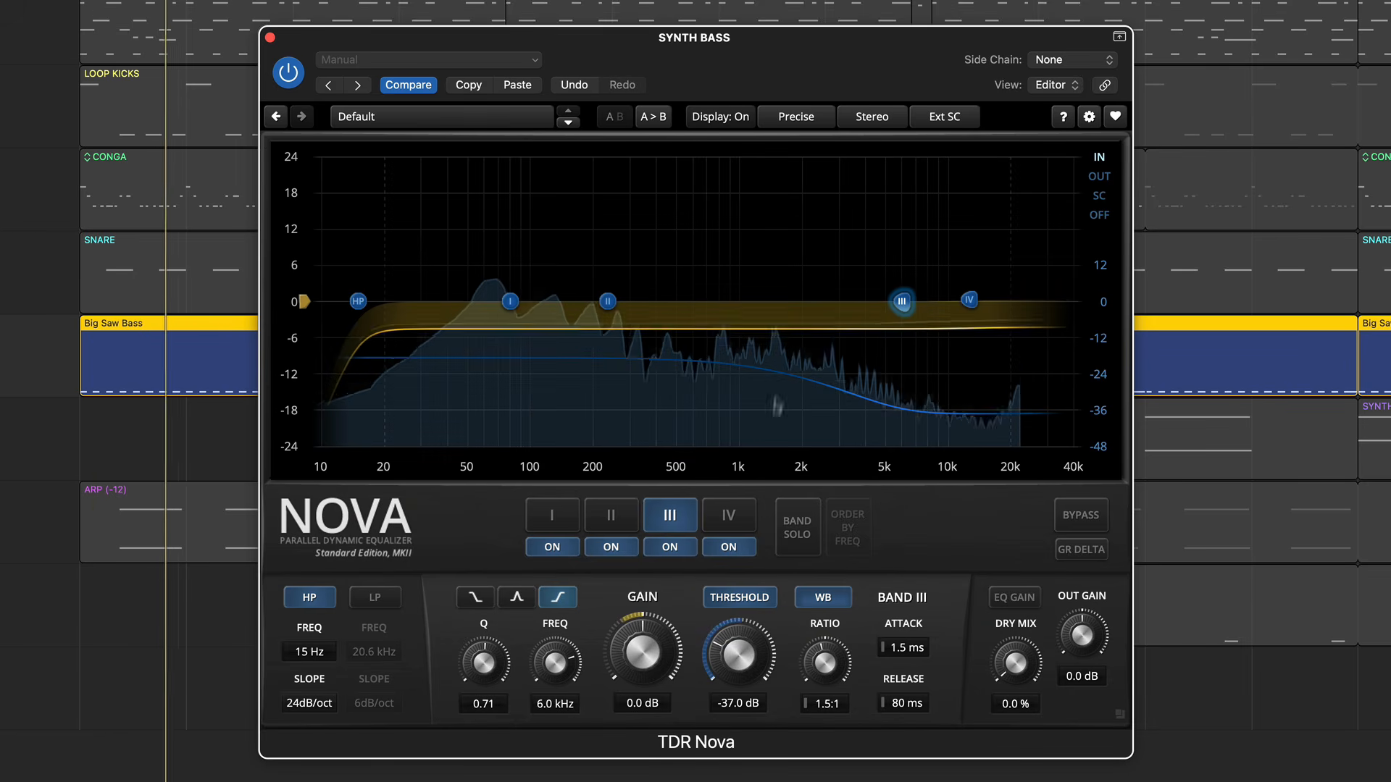
pyautogui.click(1078, 551)
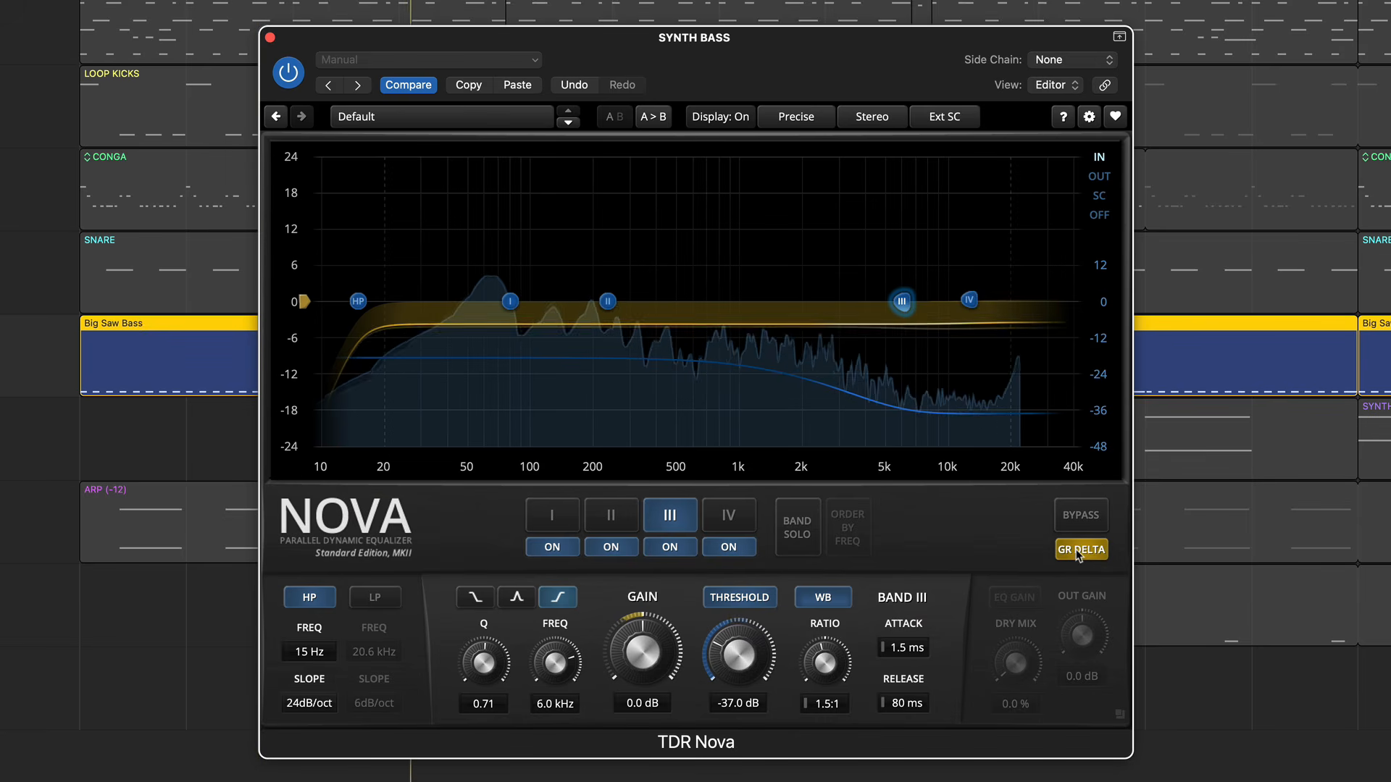
# - Turn off GR Delta and try the dry mix and EQ gain controls in the output section
pyautogui.click(1077, 552)
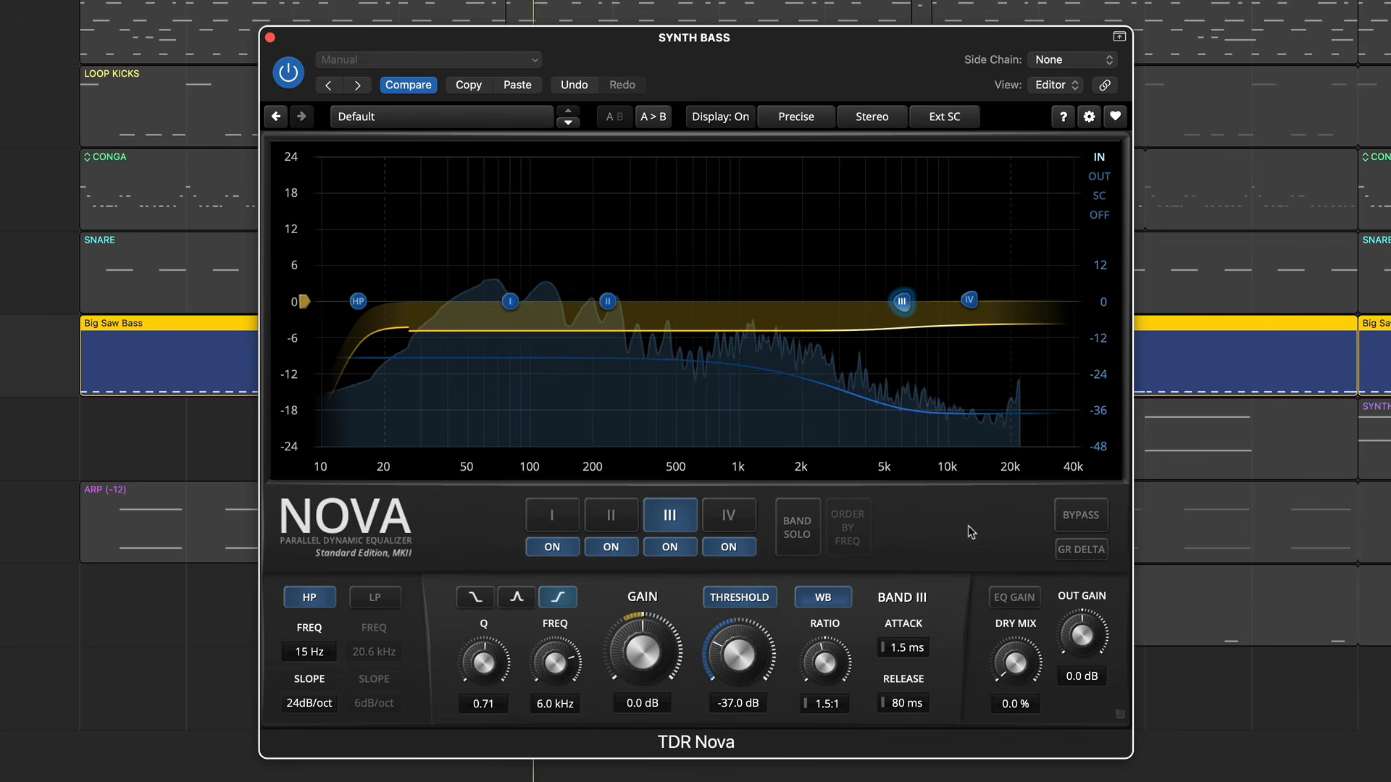
pyautogui.moveTo(1015, 661)
pyautogui.mouseDown()
pyautogui.moveTo(1016, 615)
pyautogui.moveTo(1015, 663)
pyautogui.mouseUp()
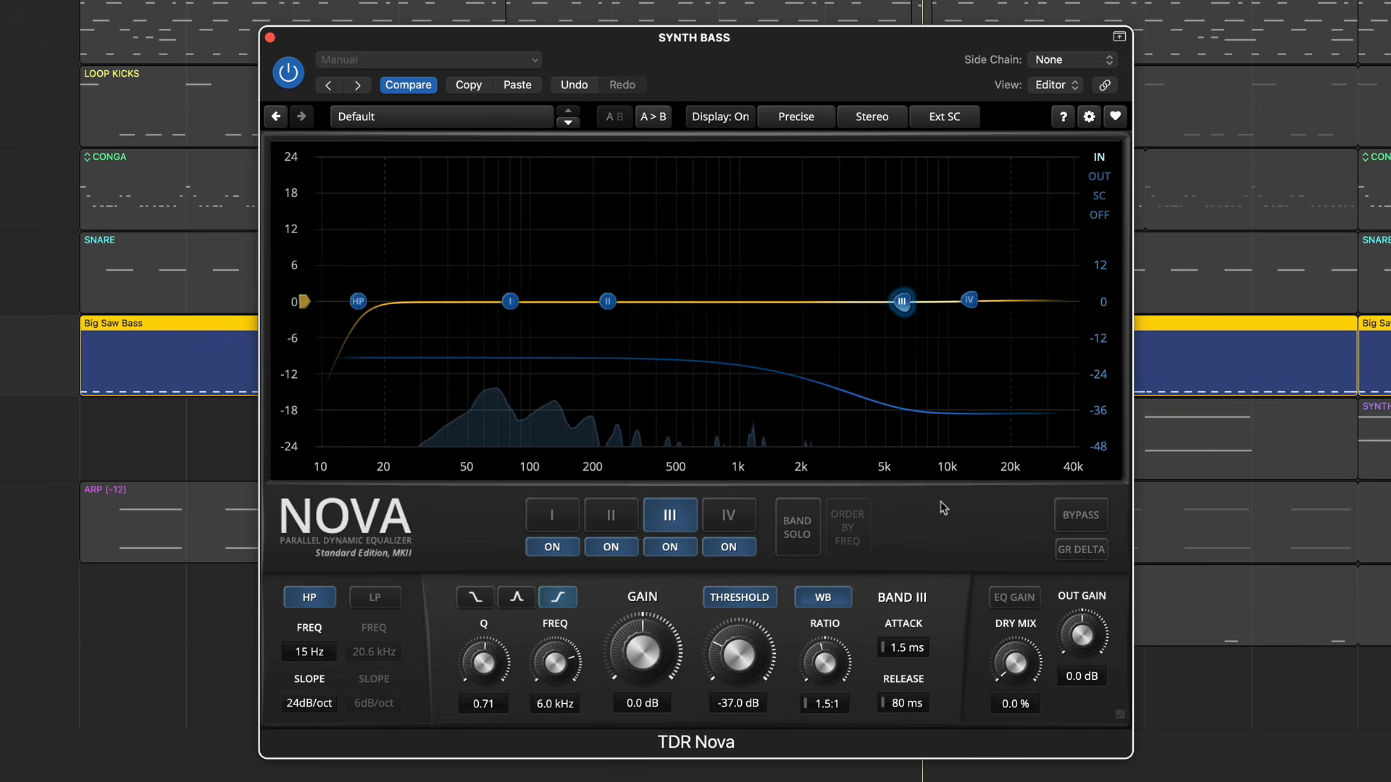
pyautogui.click(1022, 605)
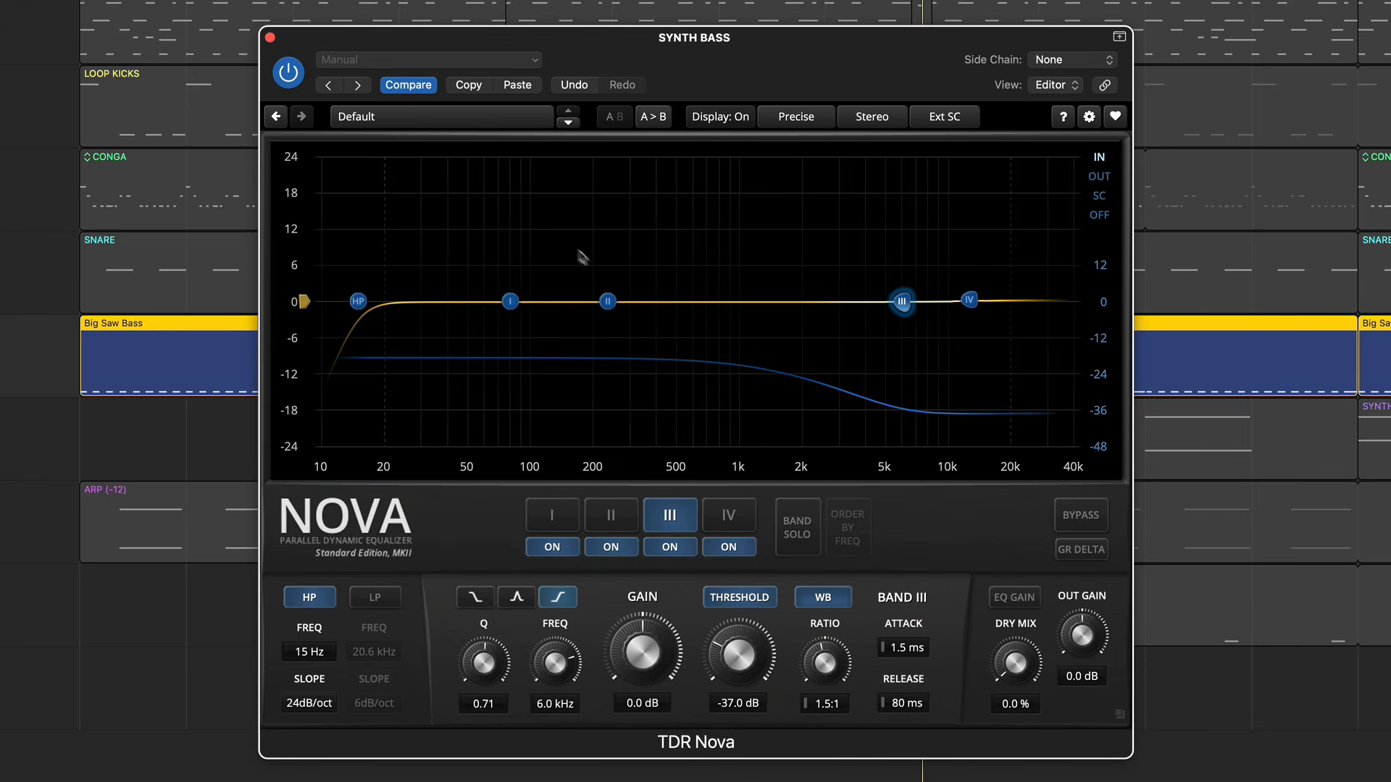
# - Look through the available presets, processing quality modes and stereo channel options
pyautogui.click(403, 118)
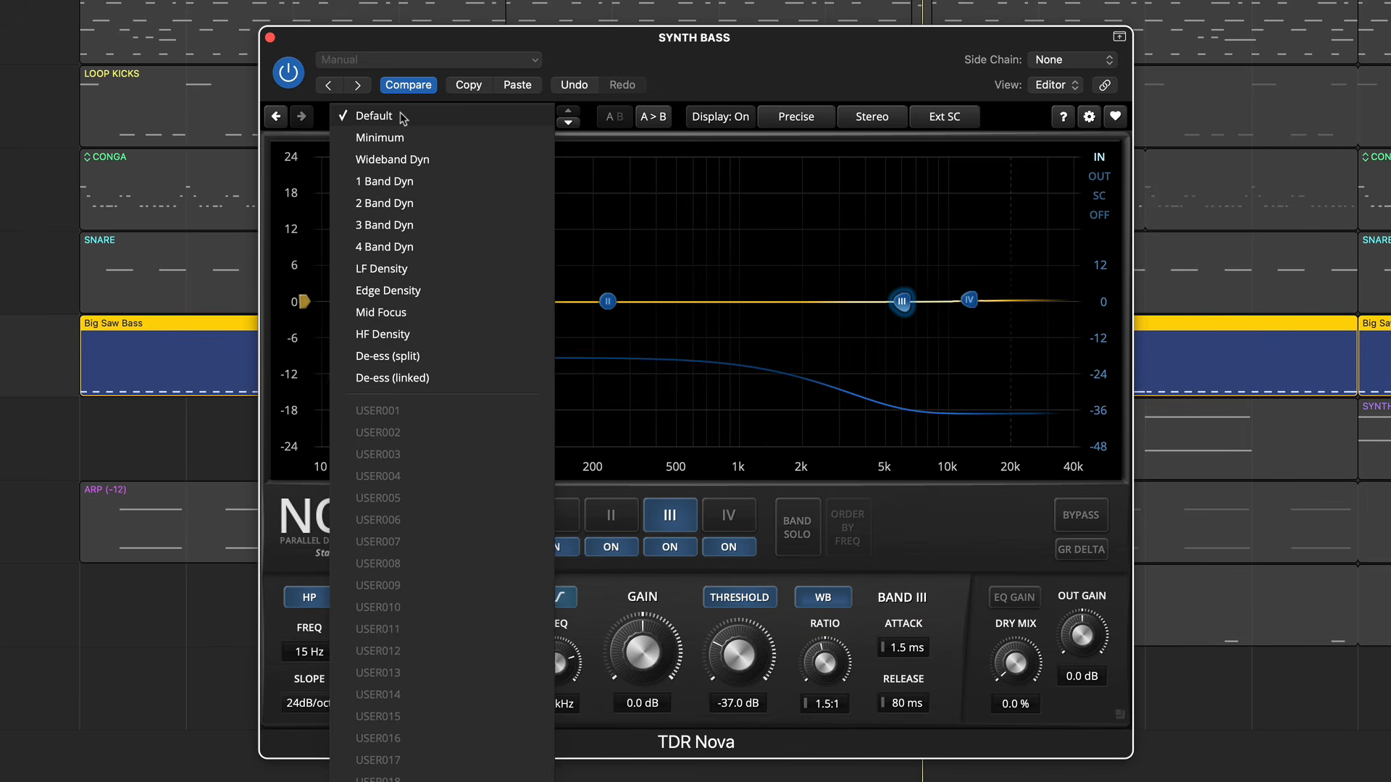
pyautogui.click(403, 118)
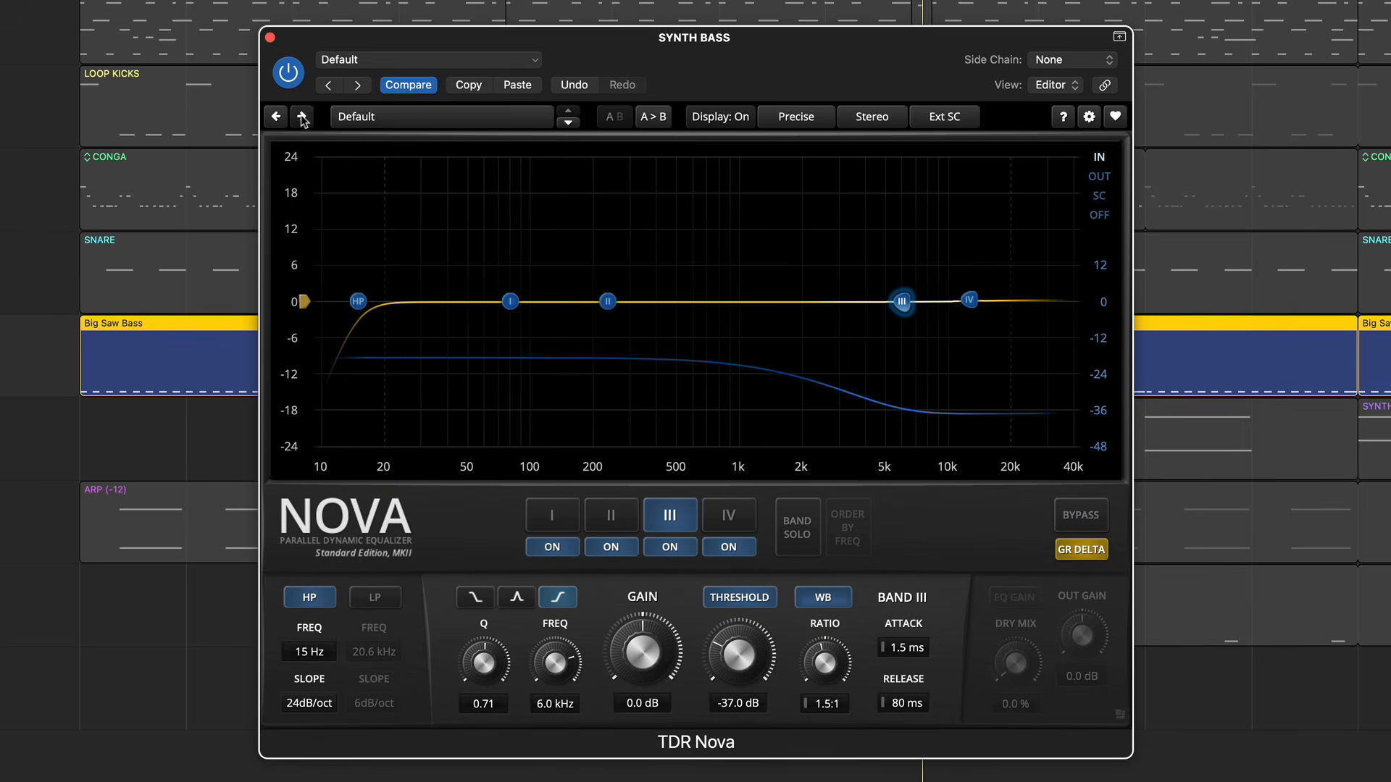
pyautogui.click(804, 121)
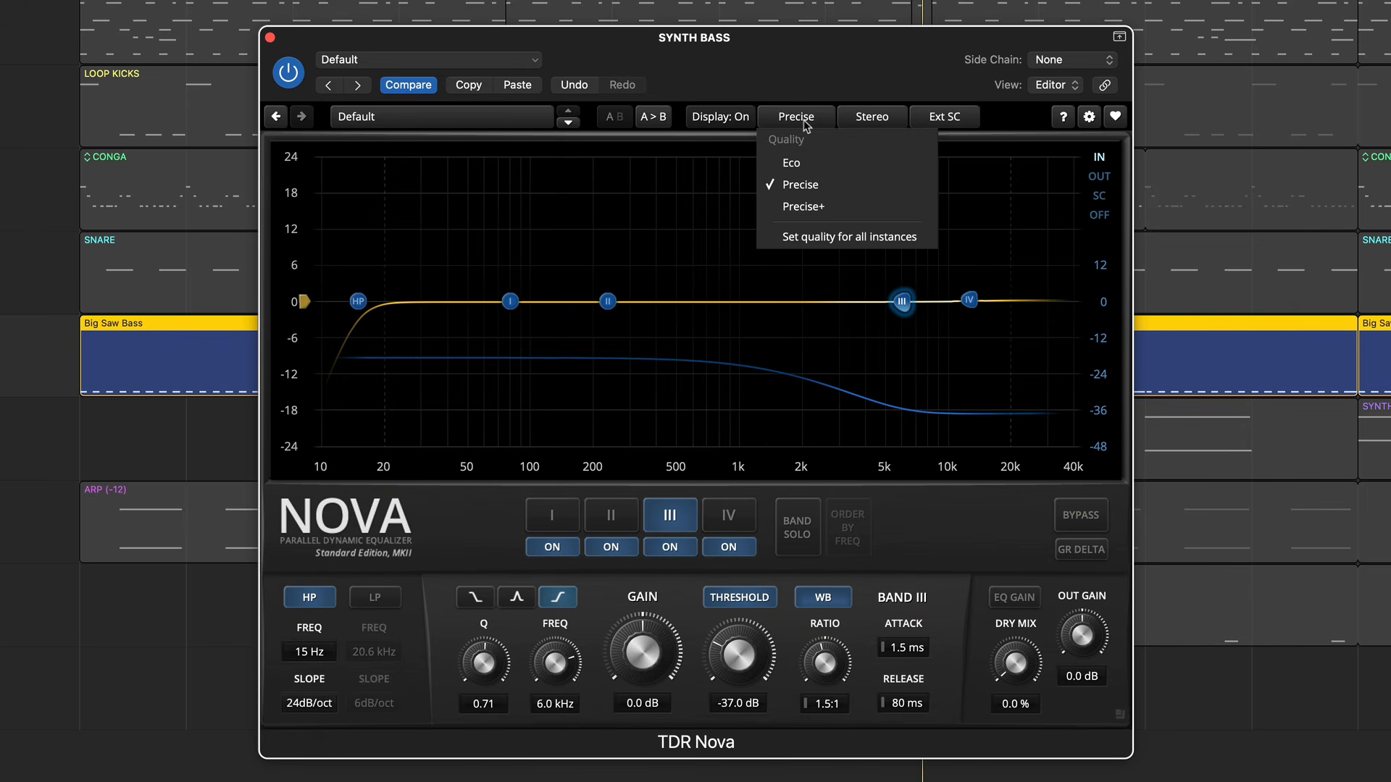
pyautogui.click(808, 123)
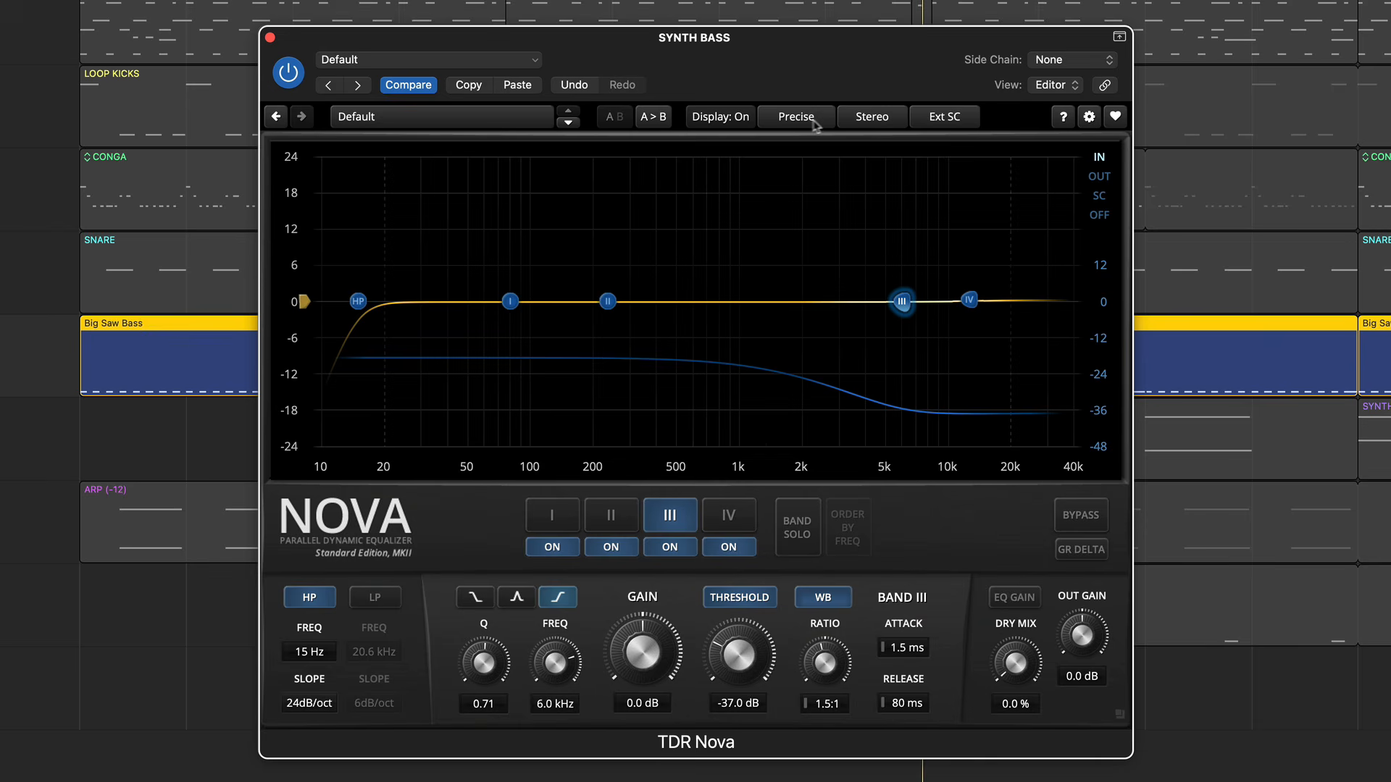
pyautogui.click(865, 125)
pyautogui.click(865, 126)
# - Check the plug-in's help and its Sliders and Graphics settings, and close the settings window
pyautogui.click(1062, 119)
pyautogui.click(1089, 118)
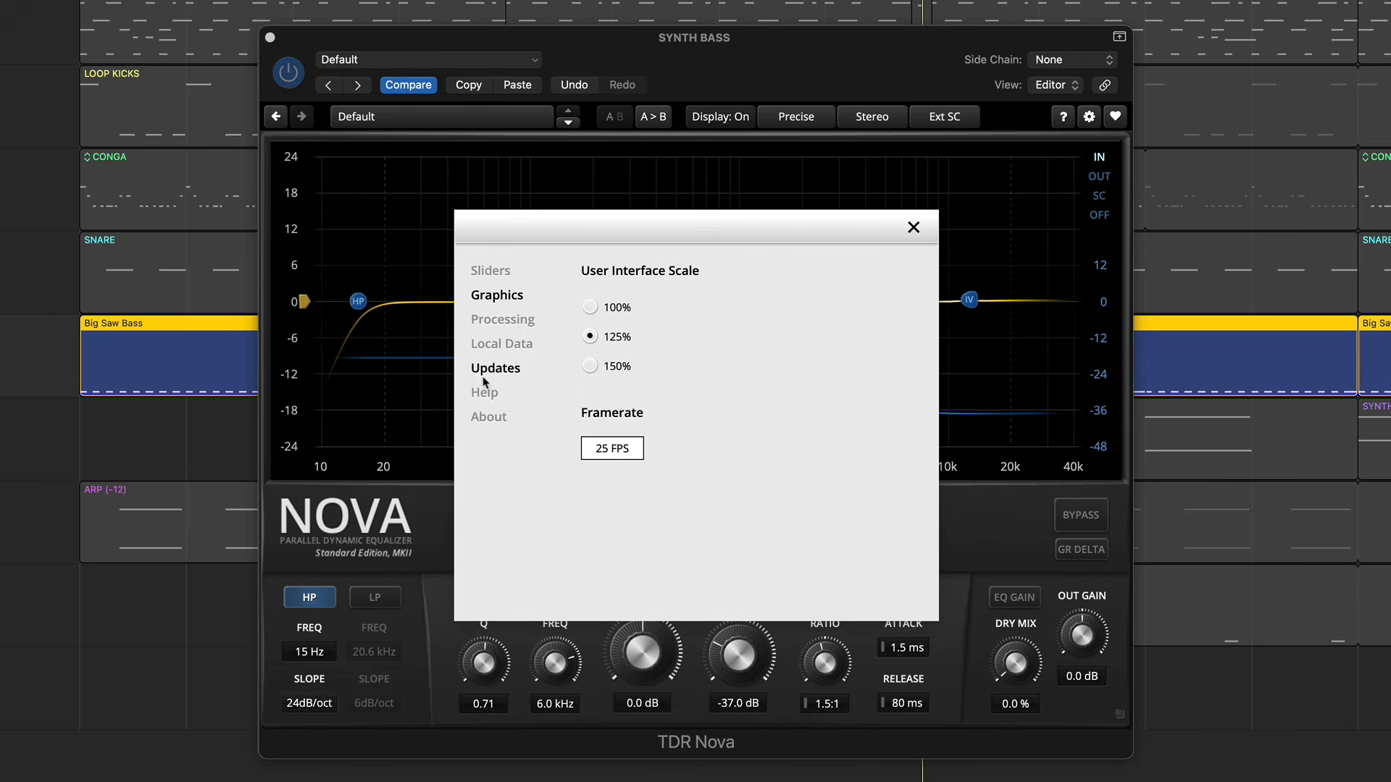
pyautogui.click(489, 272)
pyautogui.click(497, 295)
pyautogui.click(913, 229)
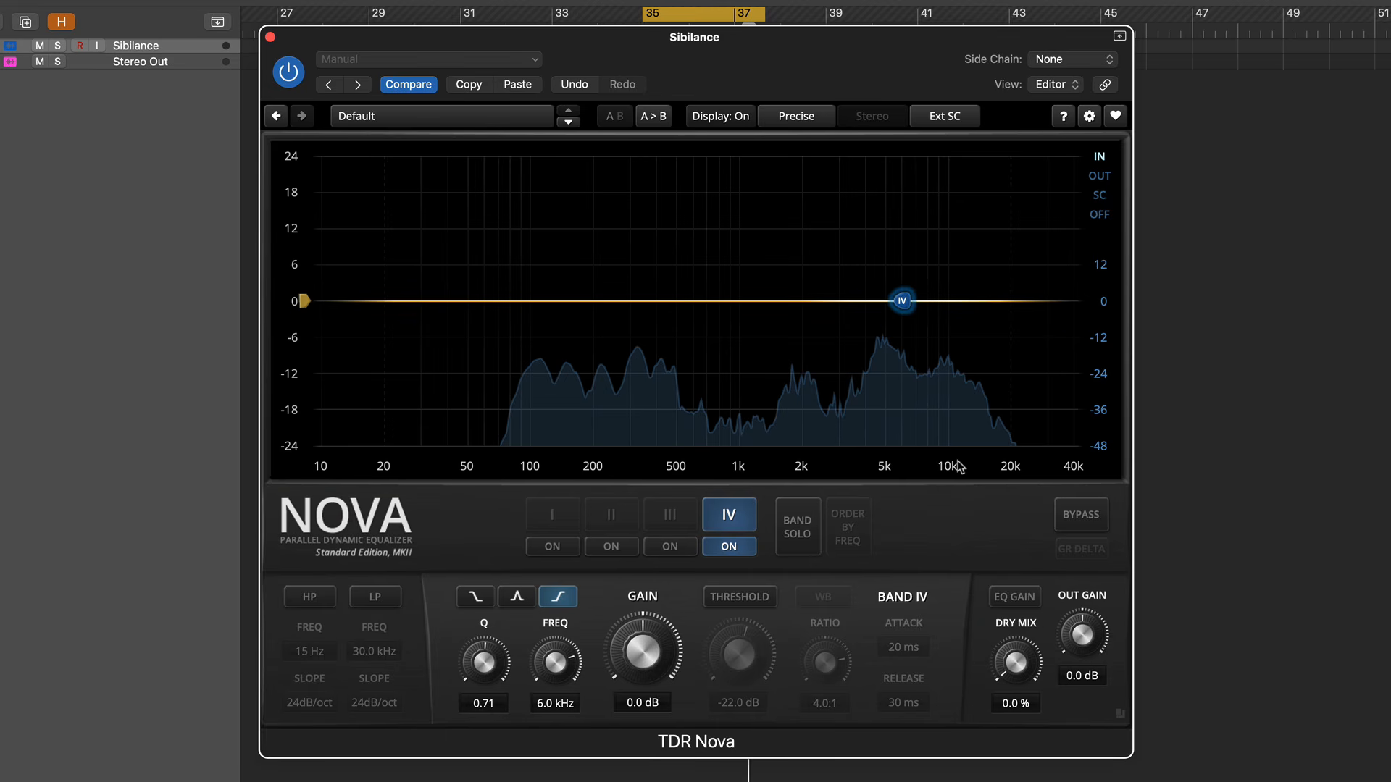
# - Shape band IV on the Sibilance track as a bell at 5.0 kHz with a Q of 2.10
pyautogui.click(519, 597)
pyautogui.click(545, 704)
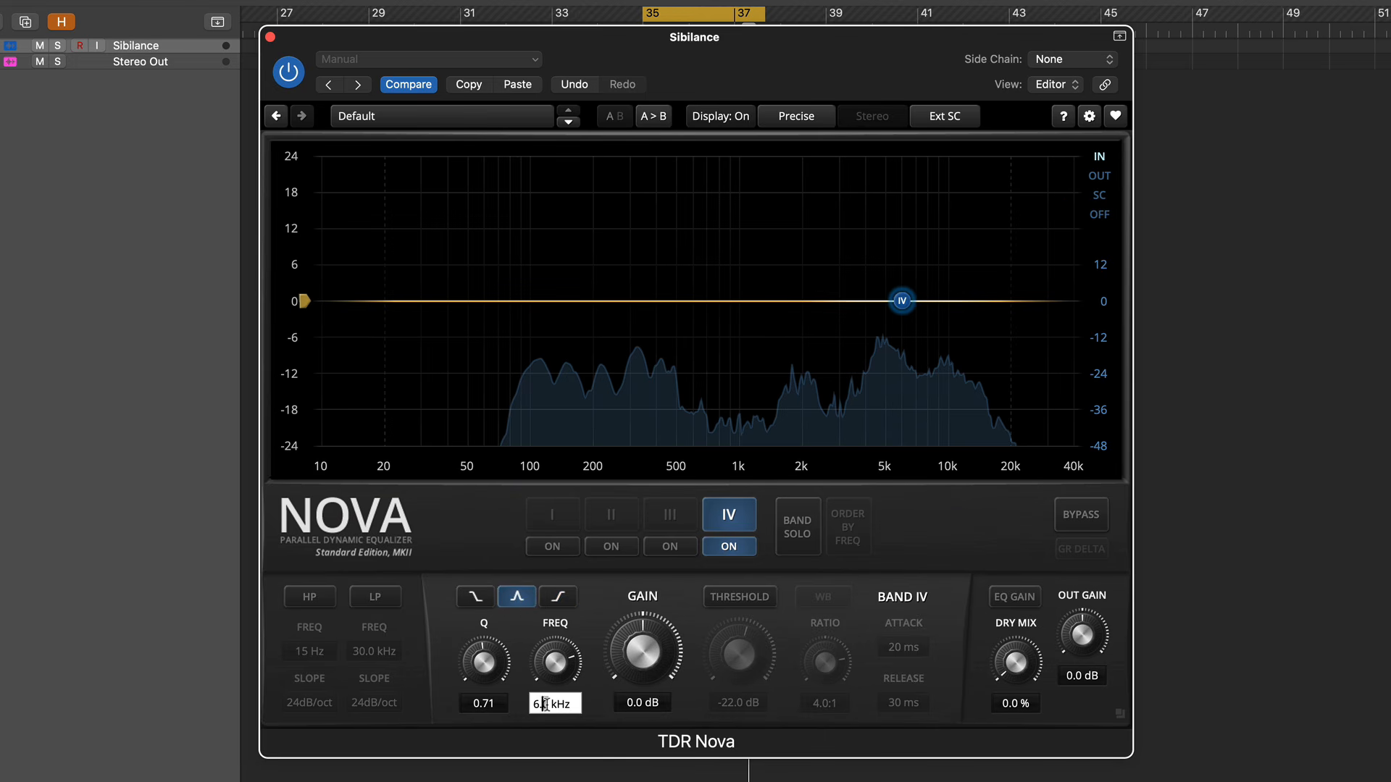
pyautogui.press('BackSpace')
pyautogui.press('BackSpace')
pyautogui.press('BackSpace')
pyautogui.write('5')
pyautogui.press('Return')
pyautogui.moveTo(466, 668); pyautogui.dragTo(465, 655)
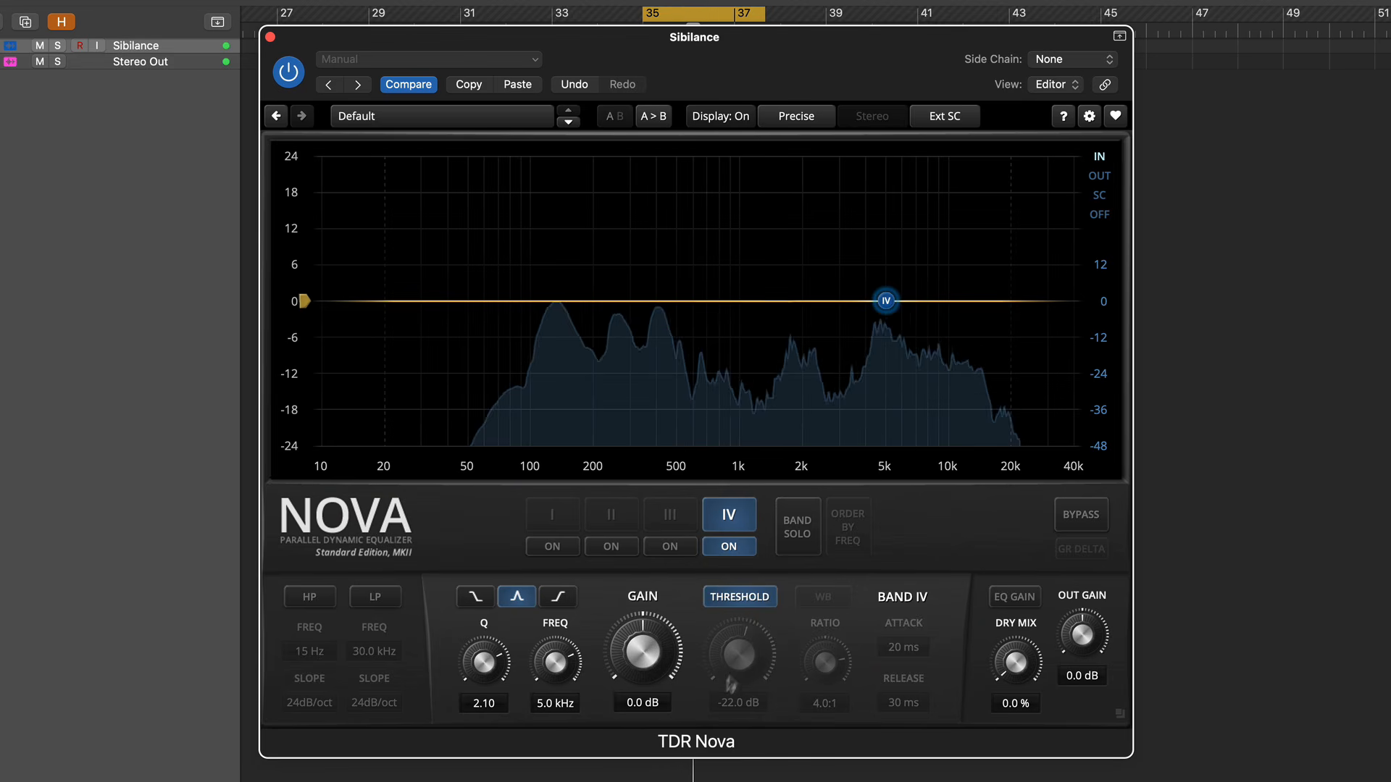
# - Set band IV's threshold to about -23.0 dB and its release to 21 ms
pyautogui.moveTo(730, 685); pyautogui.dragTo(732, 708)
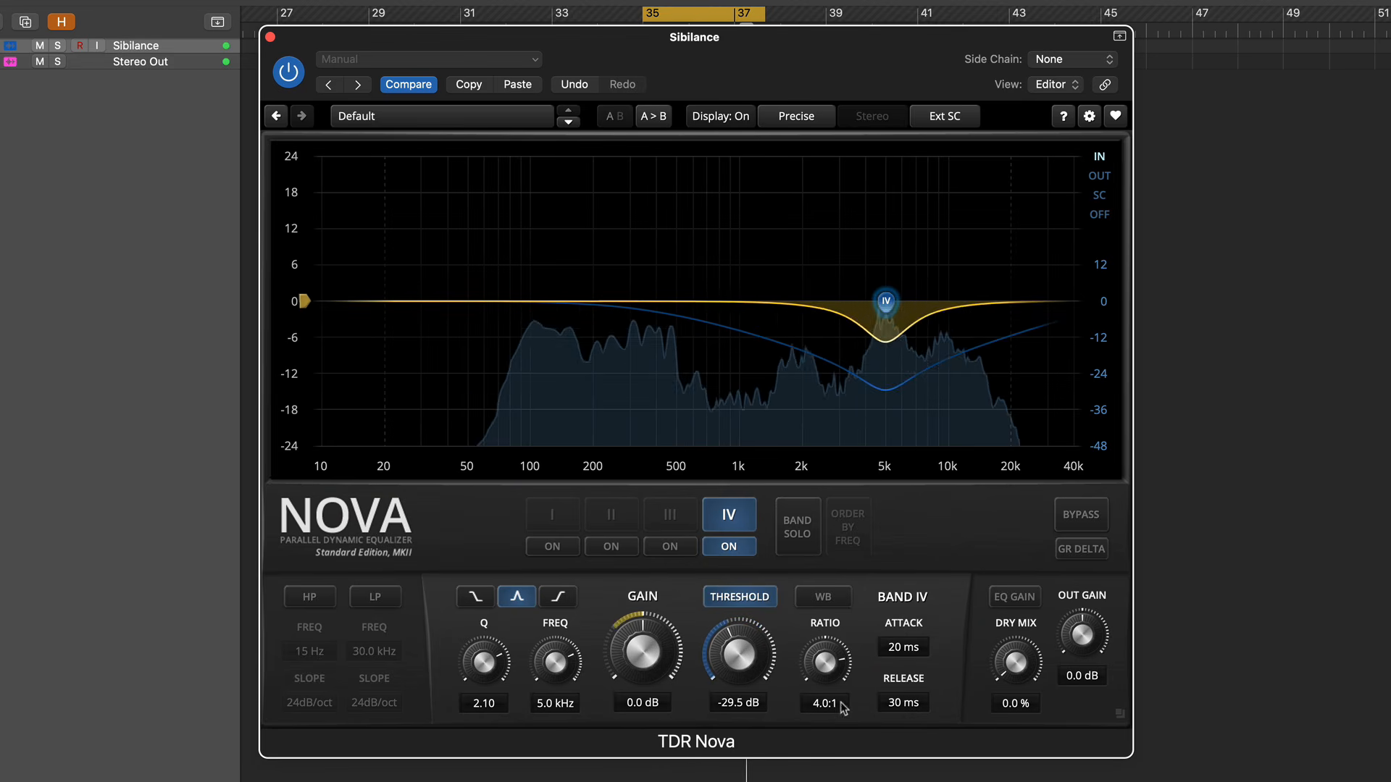
pyautogui.moveTo(898, 696); pyautogui.dragTo(898, 725)
pyautogui.moveTo(732, 655); pyautogui.dragTo(731, 630)
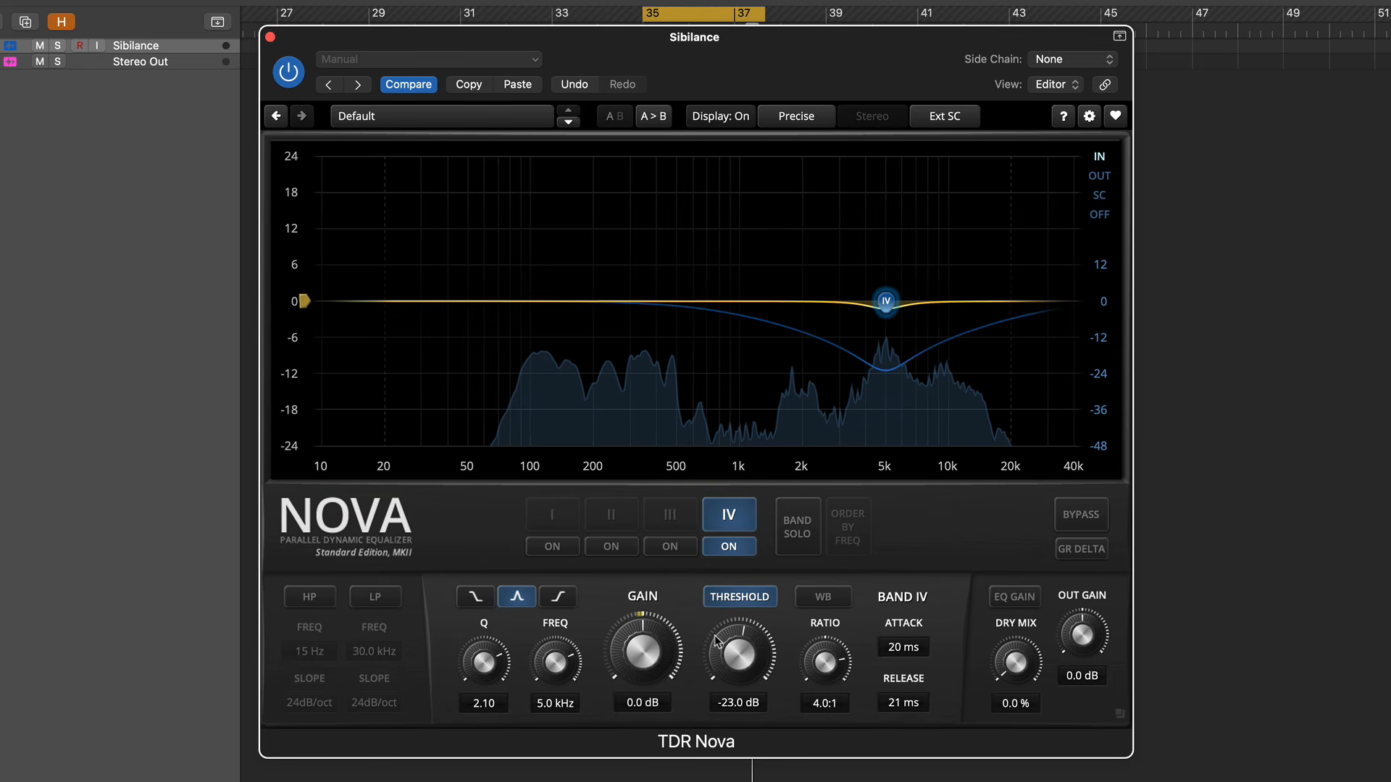
# - Play the vocal with GR Delta engaged, retune band IV to 6.0 kHz, and switch GR Delta off
pyautogui.press('space')
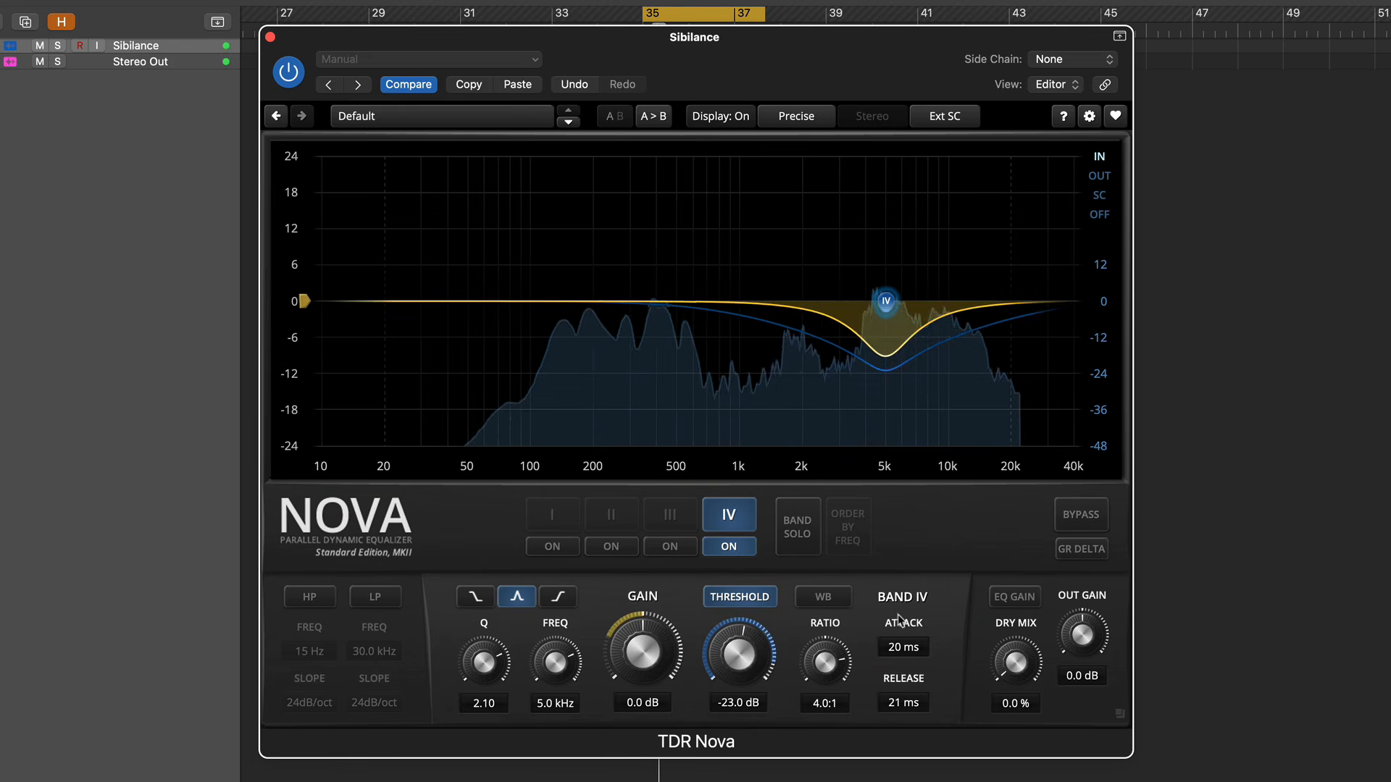
pyautogui.click(1096, 552)
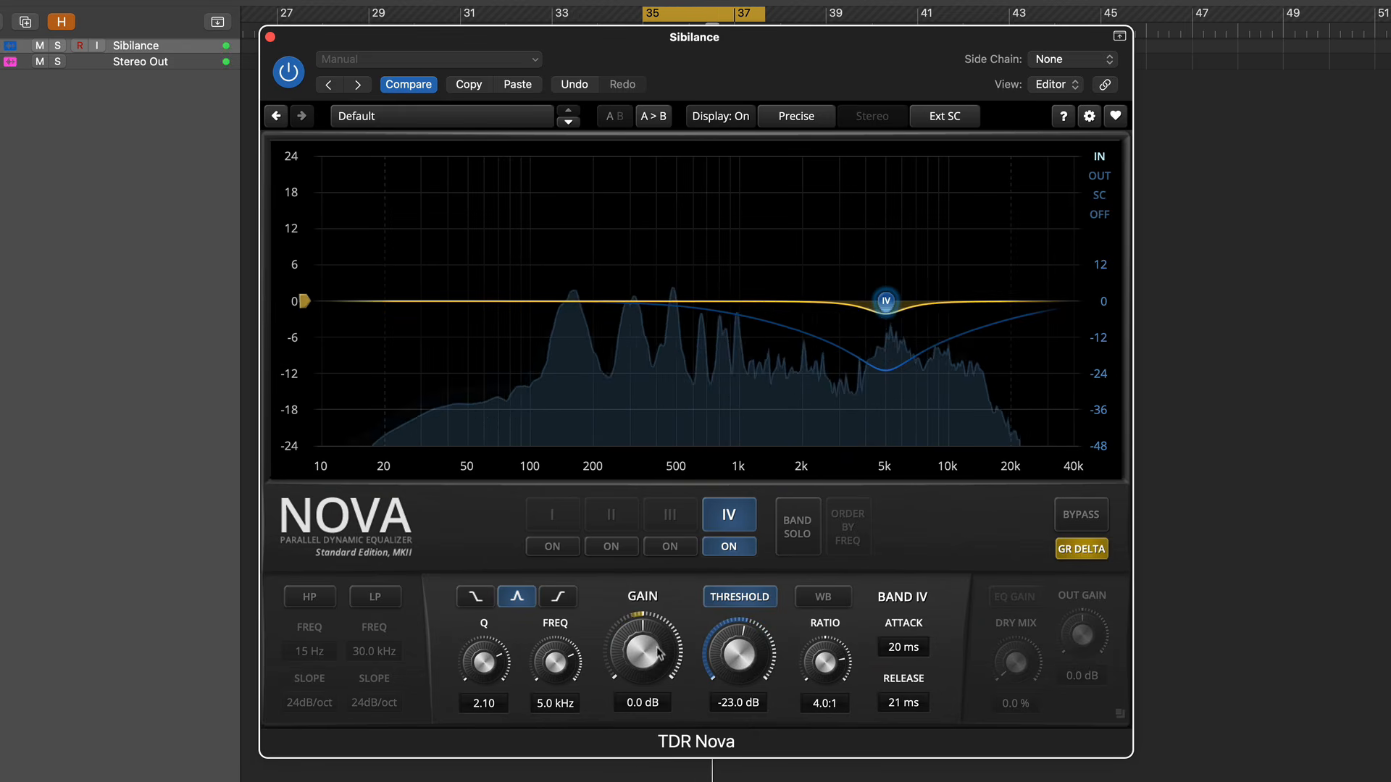
pyautogui.moveTo(551, 665); pyautogui.dragTo(551, 662)
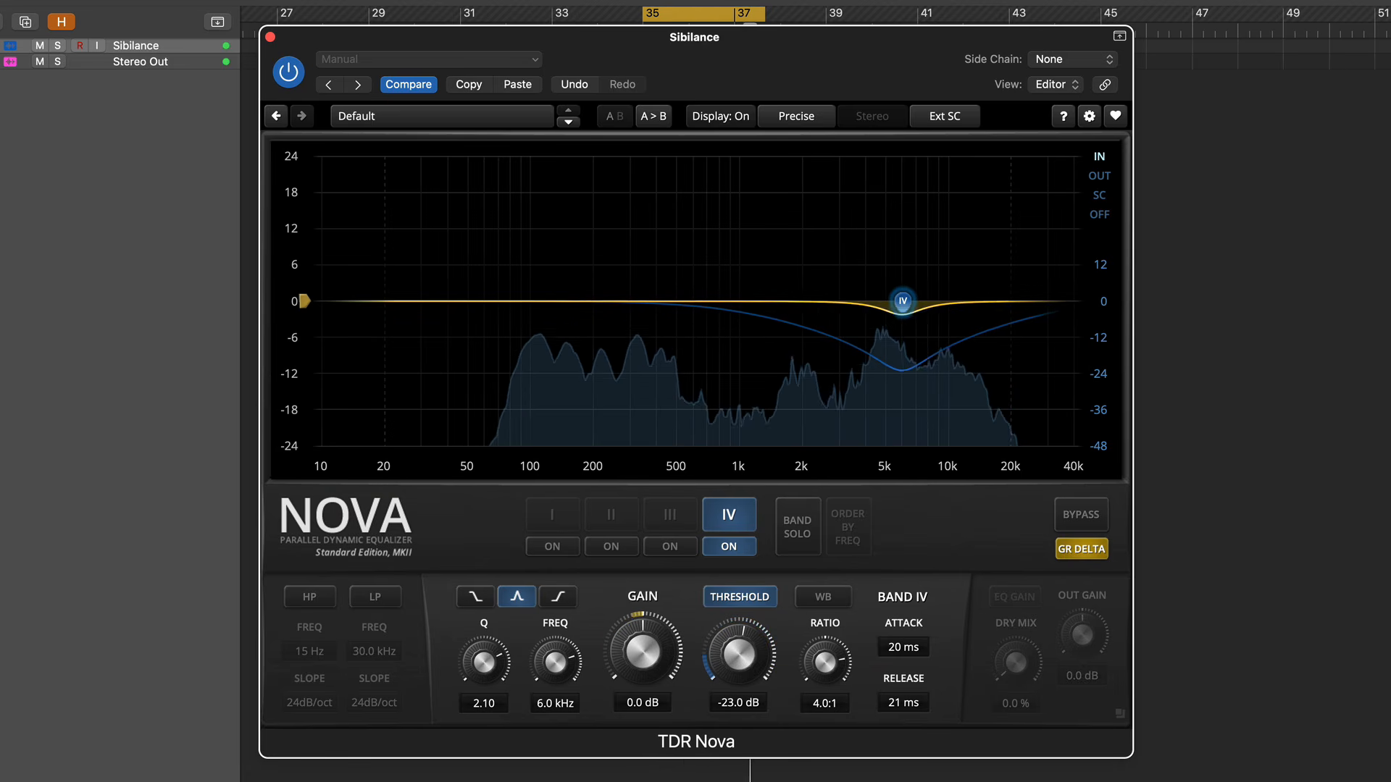
pyautogui.click(1083, 553)
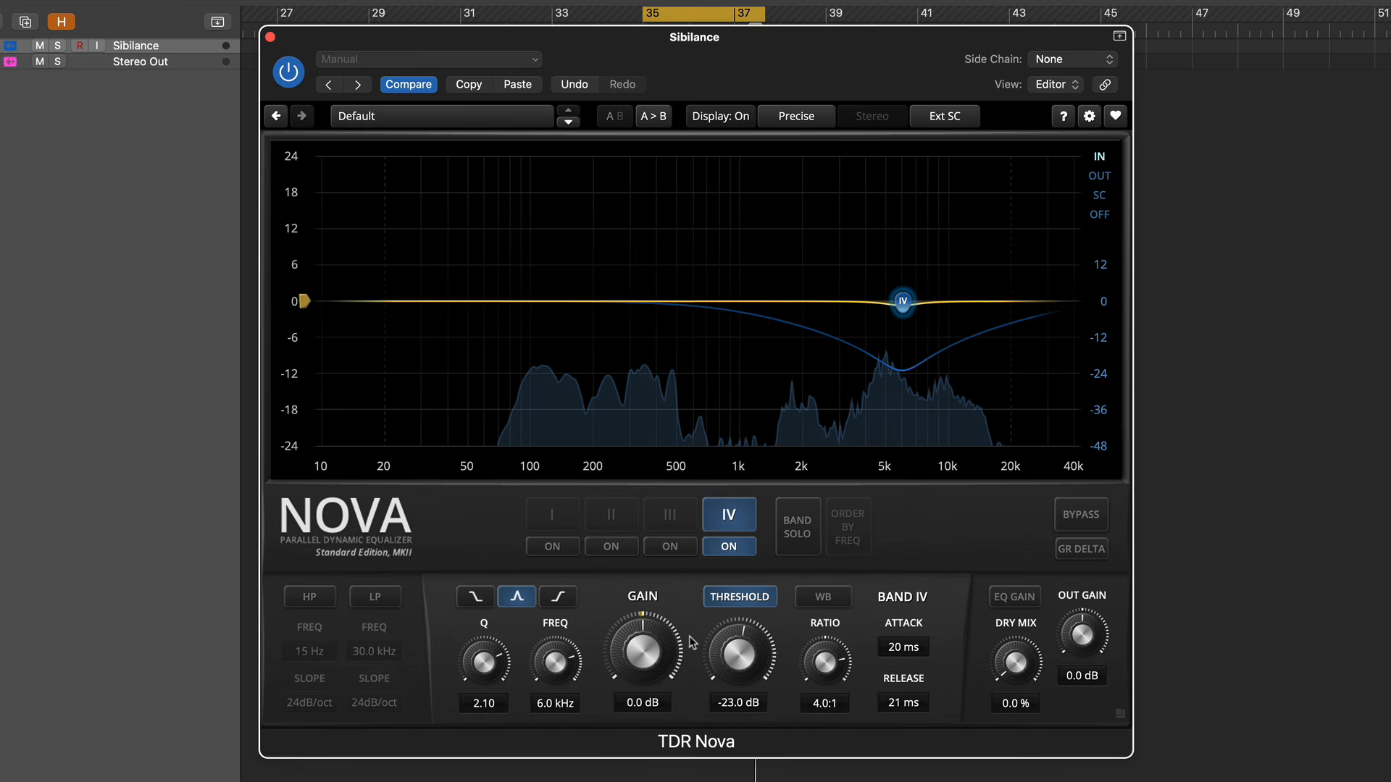
# - Change band IV to a high shelf and raise its threshold during playback
pyautogui.click(558, 598)
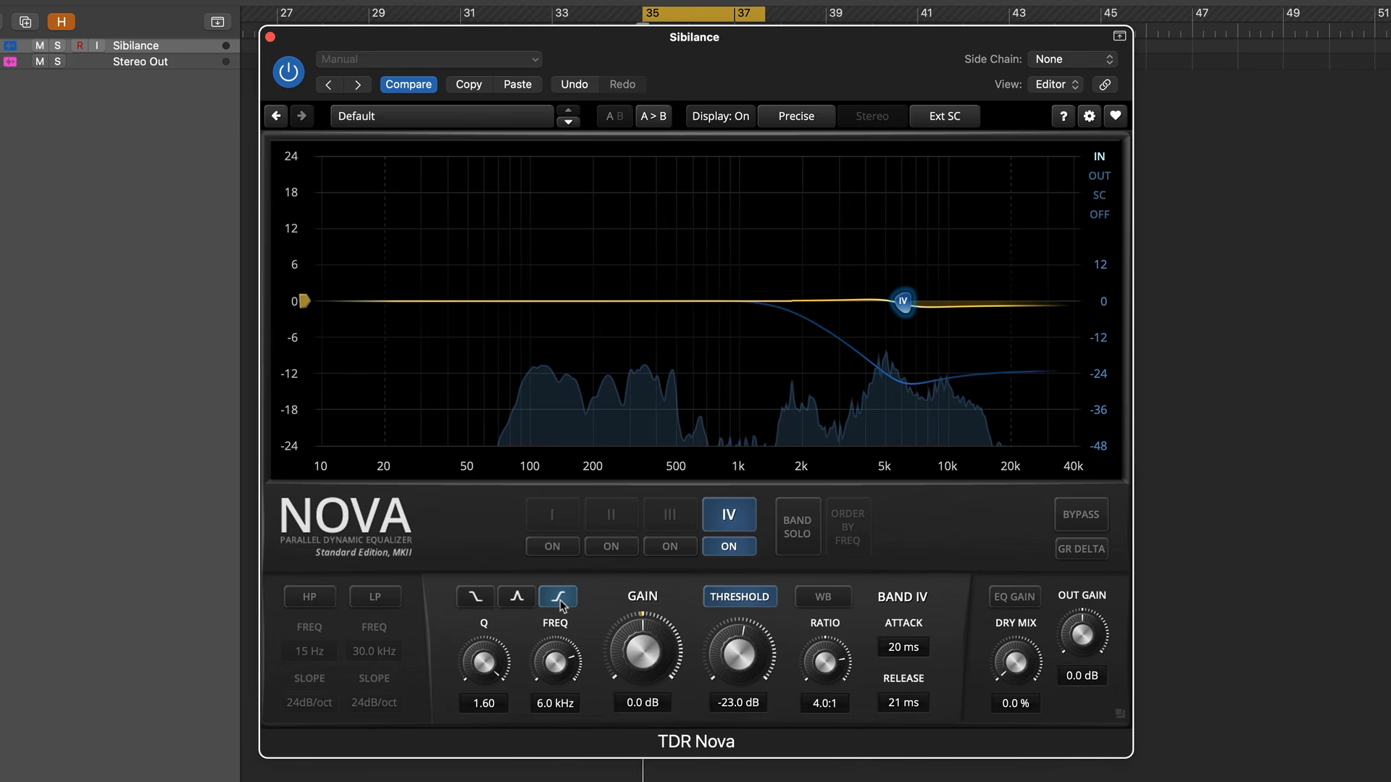
pyautogui.press('space')
pyautogui.moveTo(733, 628); pyautogui.dragTo(733, 596)
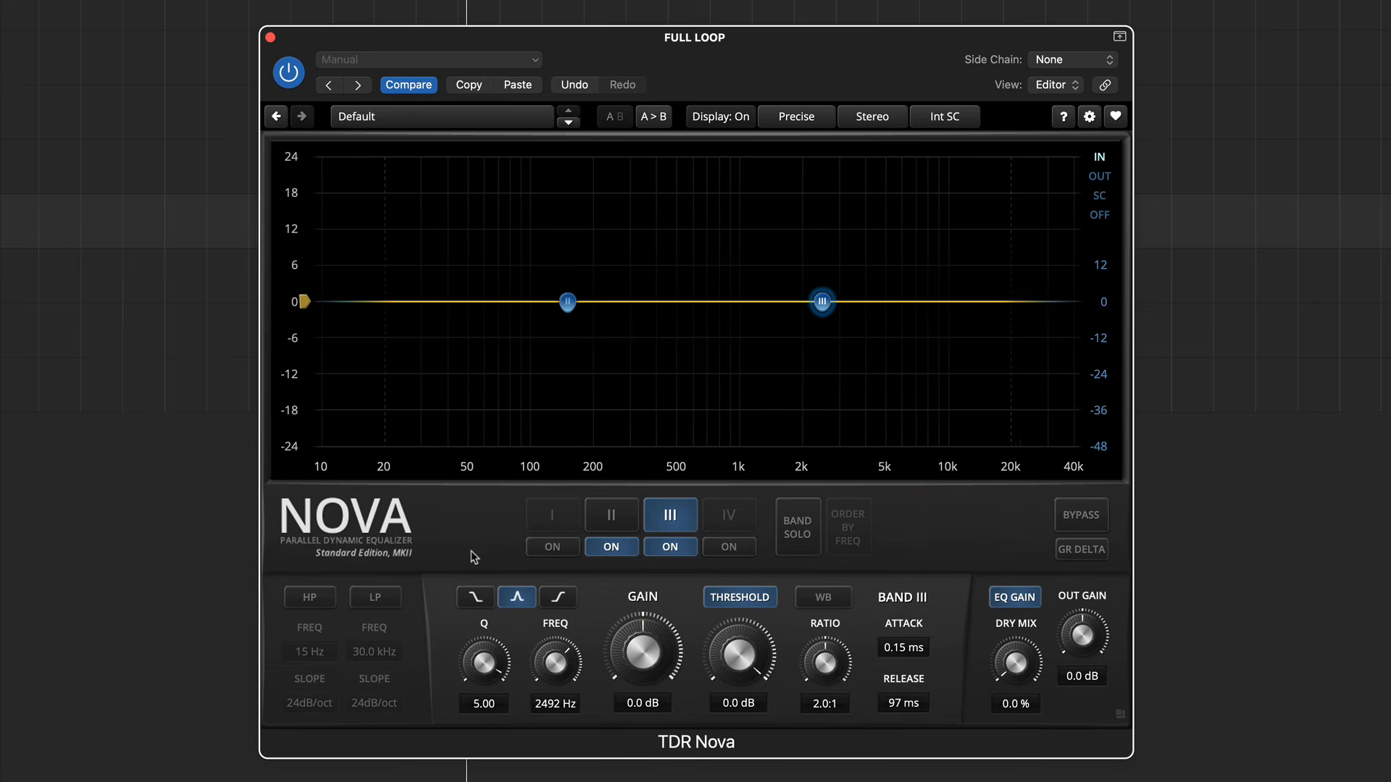
# - Play the full loop and solo bands II and III to tune them to about 151 Hz and 3.0 kHz
pyautogui.press('space')
pyautogui.click(610, 516)
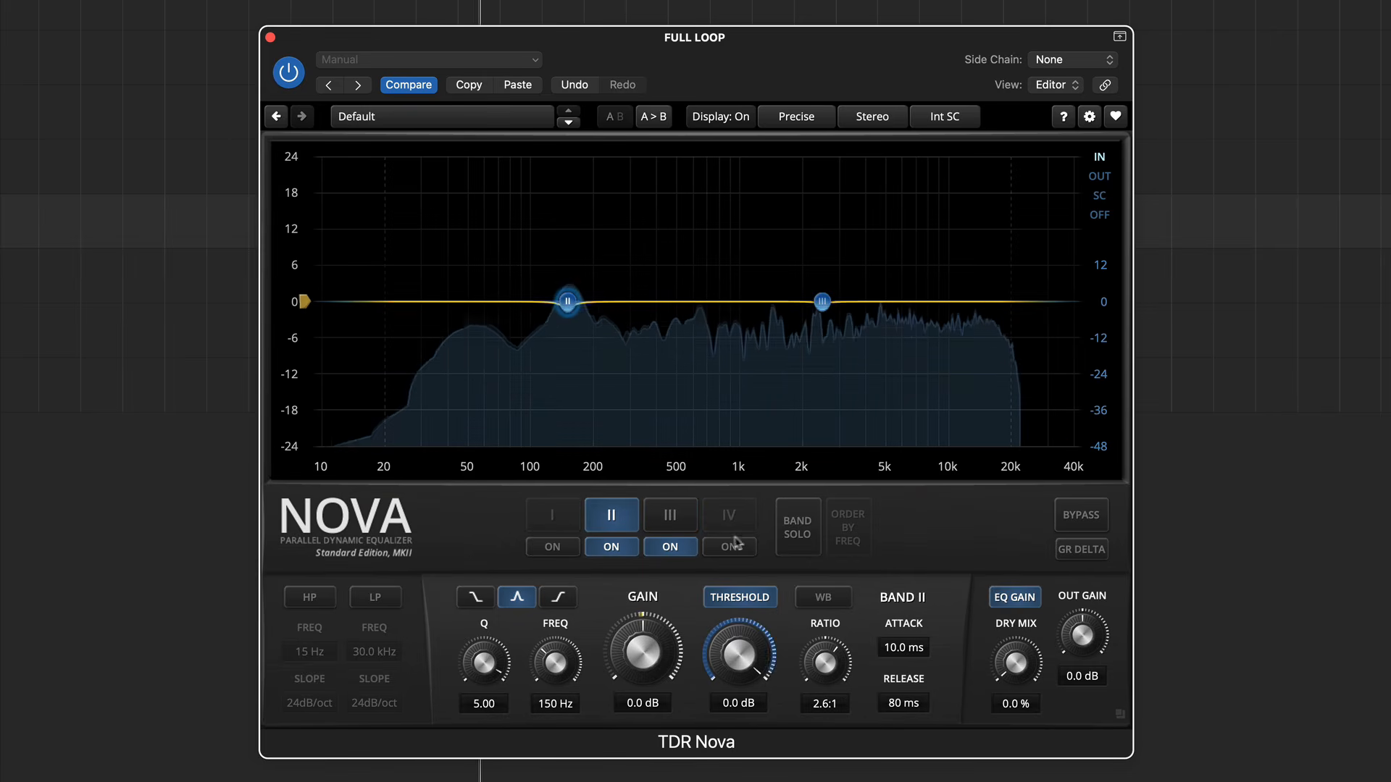
pyautogui.click(796, 535)
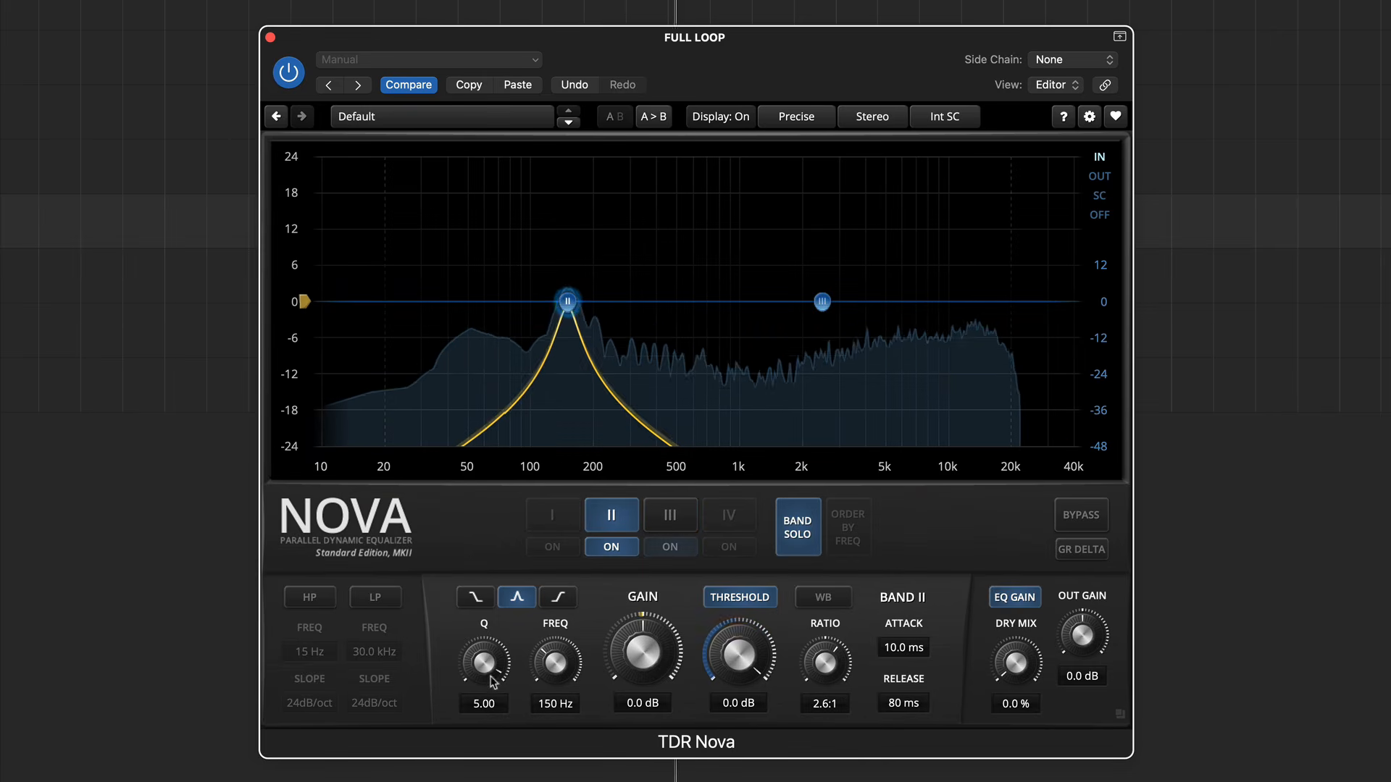
pyautogui.moveTo(556, 662); pyautogui.dragTo(555, 664)
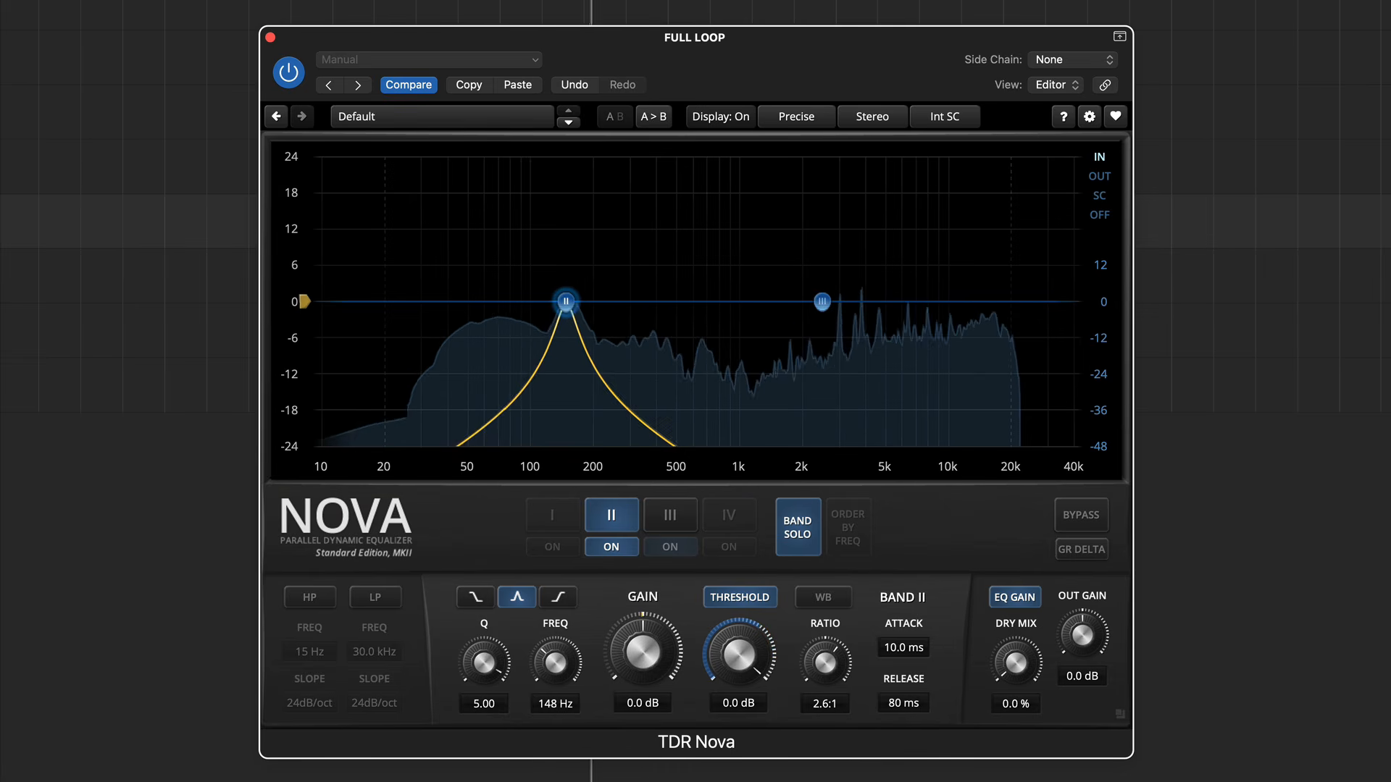
pyautogui.click(670, 516)
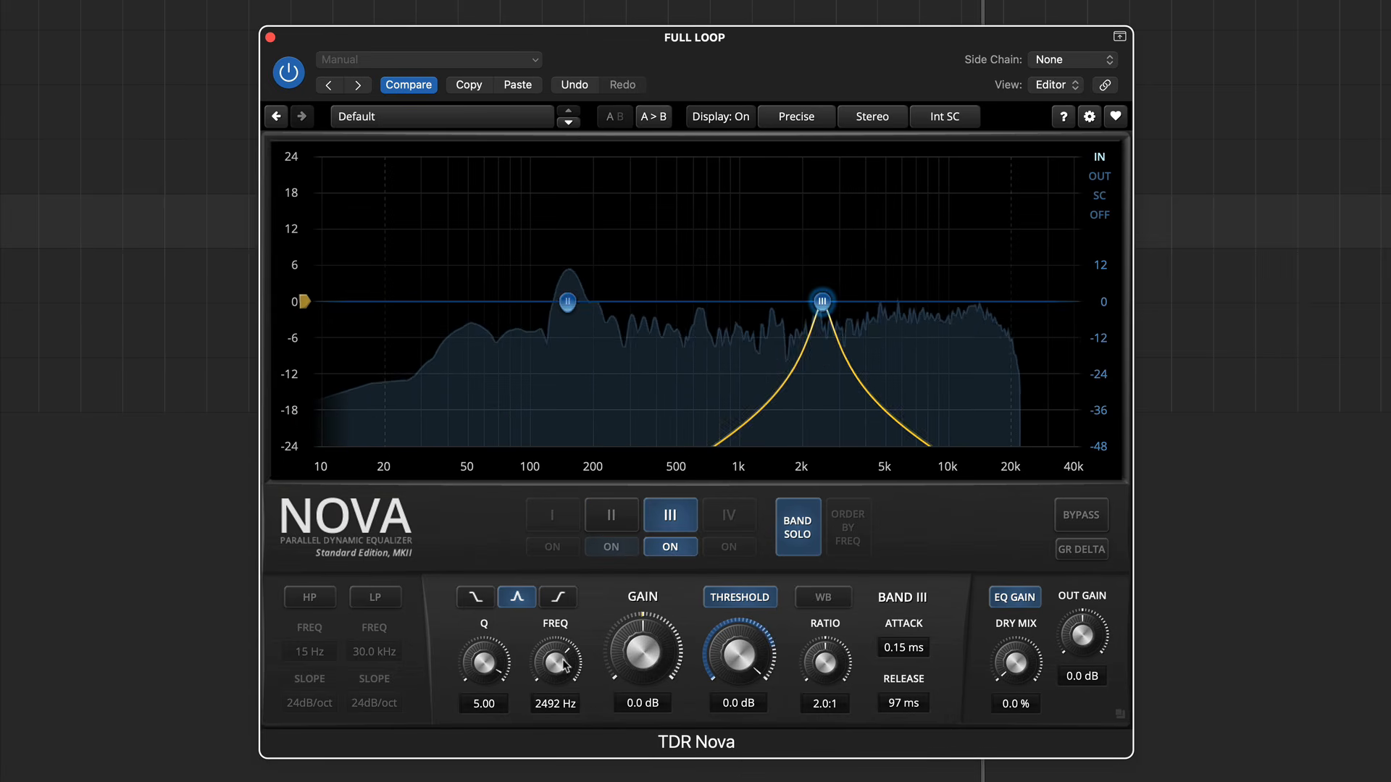
pyautogui.moveTo(565, 664); pyautogui.dragTo(564, 650)
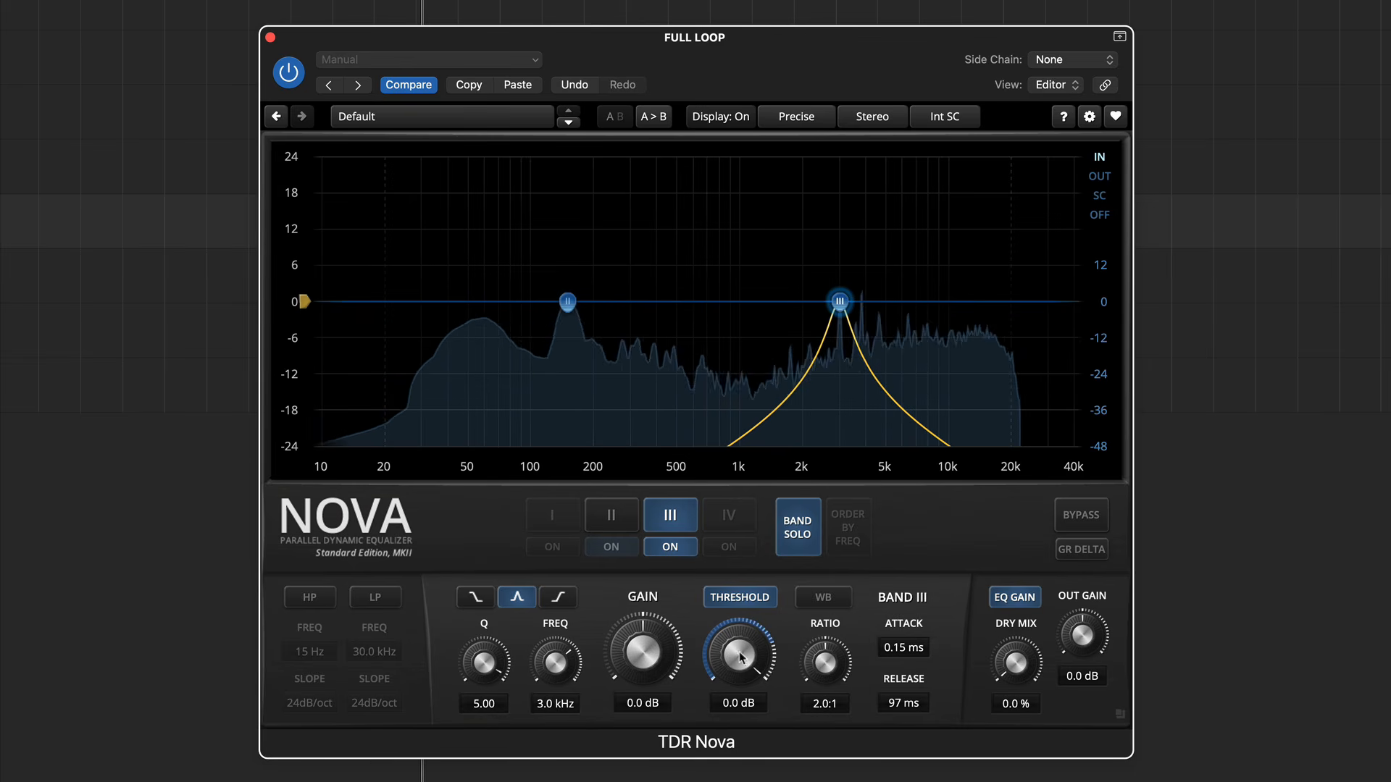
# - Lower the thresholds to about -16.3 dB on band III and -20.1 dB on band II
pyautogui.moveTo(740, 657)
pyautogui.mouseDown()
pyautogui.moveTo(741, 673)
pyautogui.moveTo(728, 670)
pyautogui.mouseUp()
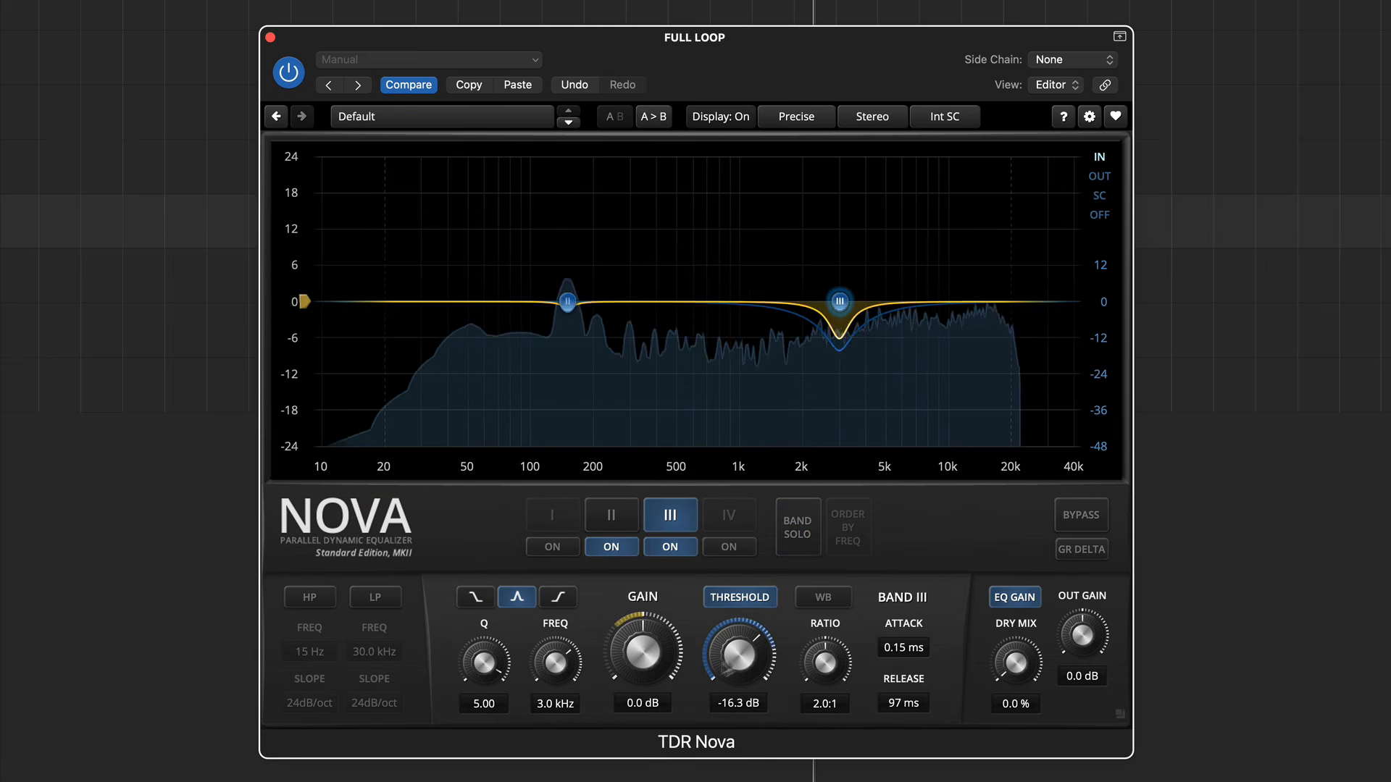
pyautogui.click(621, 518)
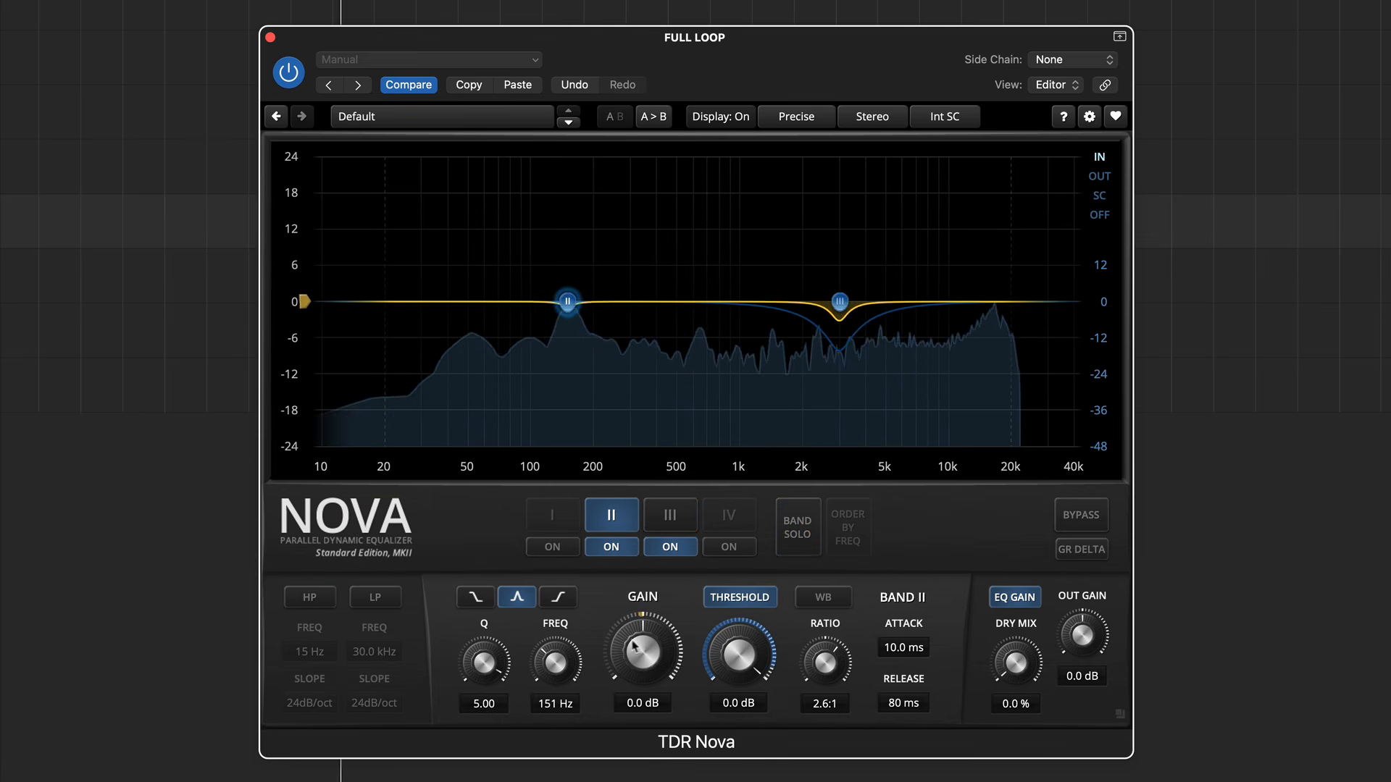
pyautogui.moveTo(715, 641); pyautogui.dragTo(715, 660)
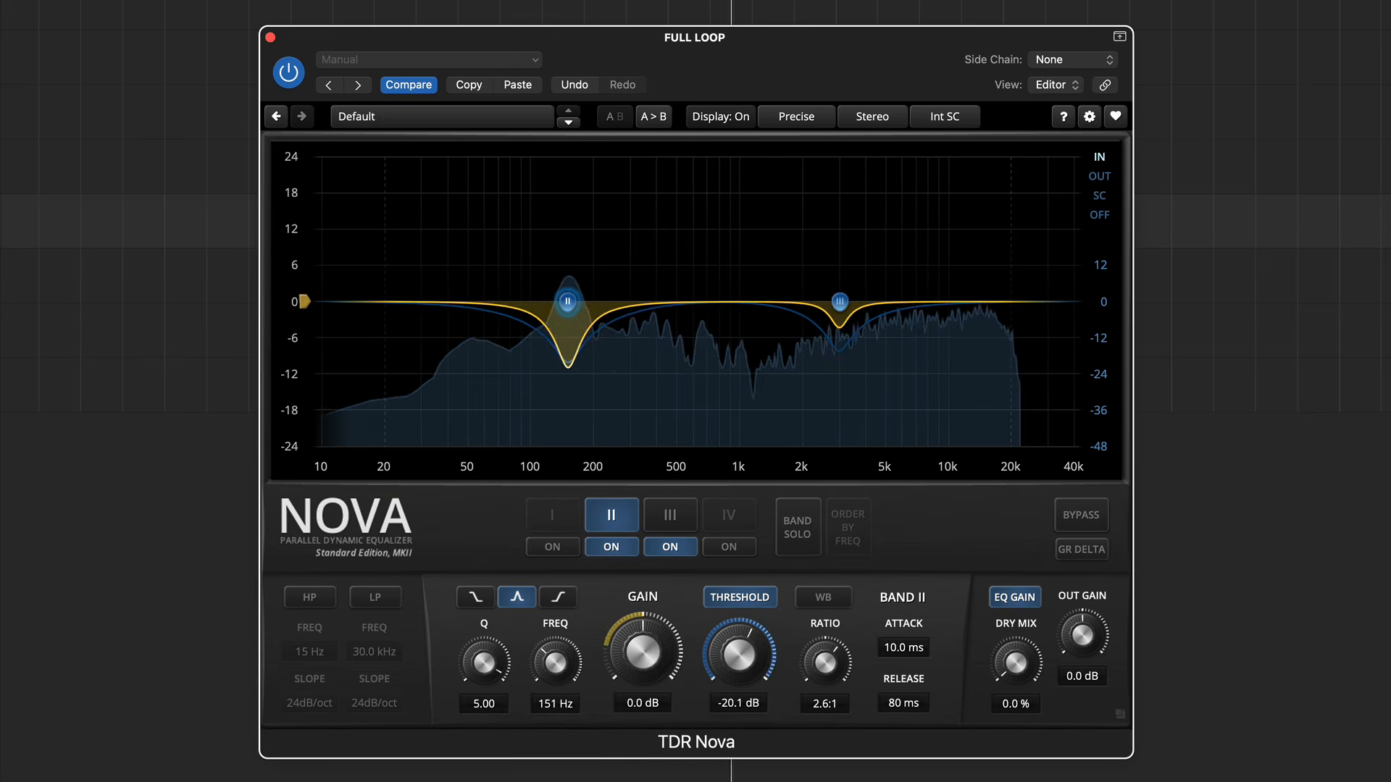
# - Listening through GR Delta, adjust band II's release and set band III's to 251 ms, and turn GR Delta and playback off
pyautogui.click(1091, 549)
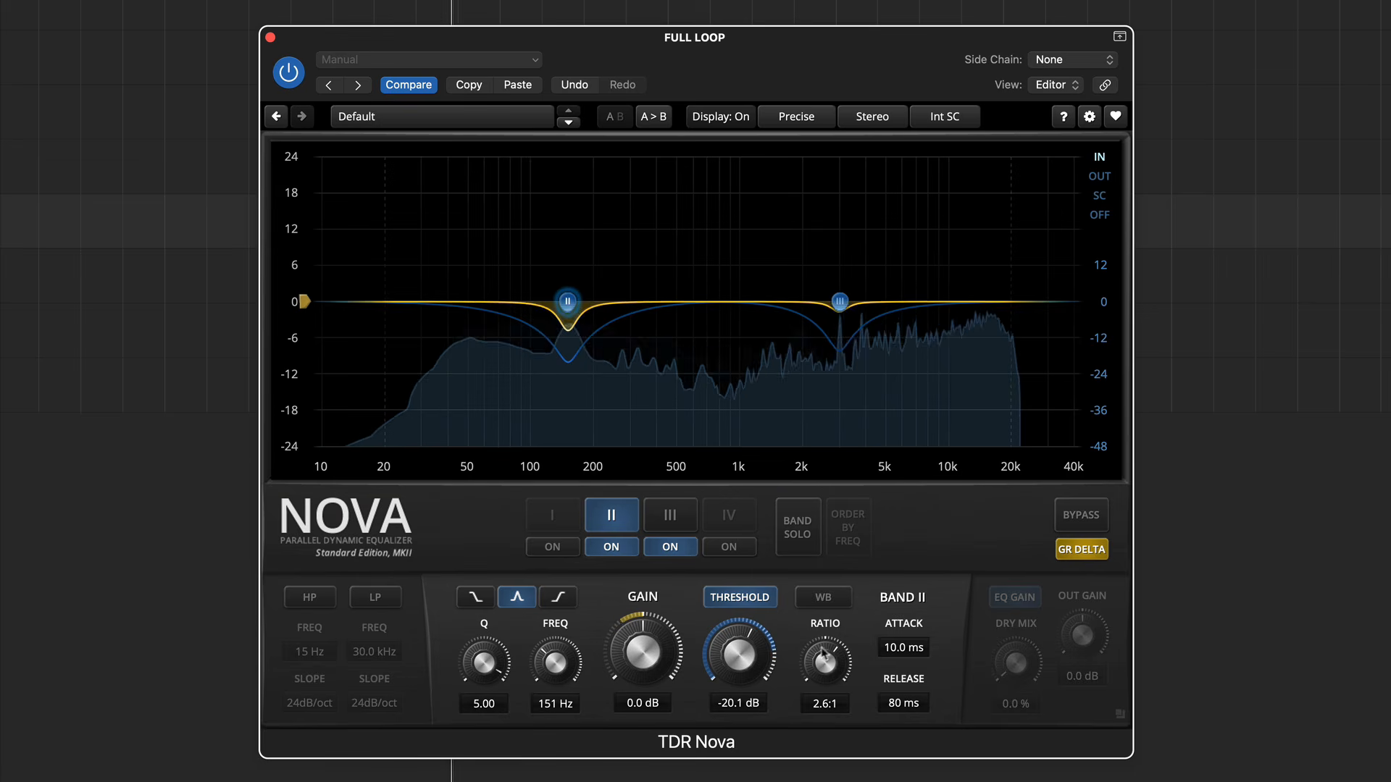
pyautogui.moveTo(903, 703)
pyautogui.mouseDown()
pyautogui.moveTo(903, 681)
pyautogui.moveTo(900, 702)
pyautogui.mouseUp()
pyautogui.click(670, 515)
pyautogui.click(1076, 555)
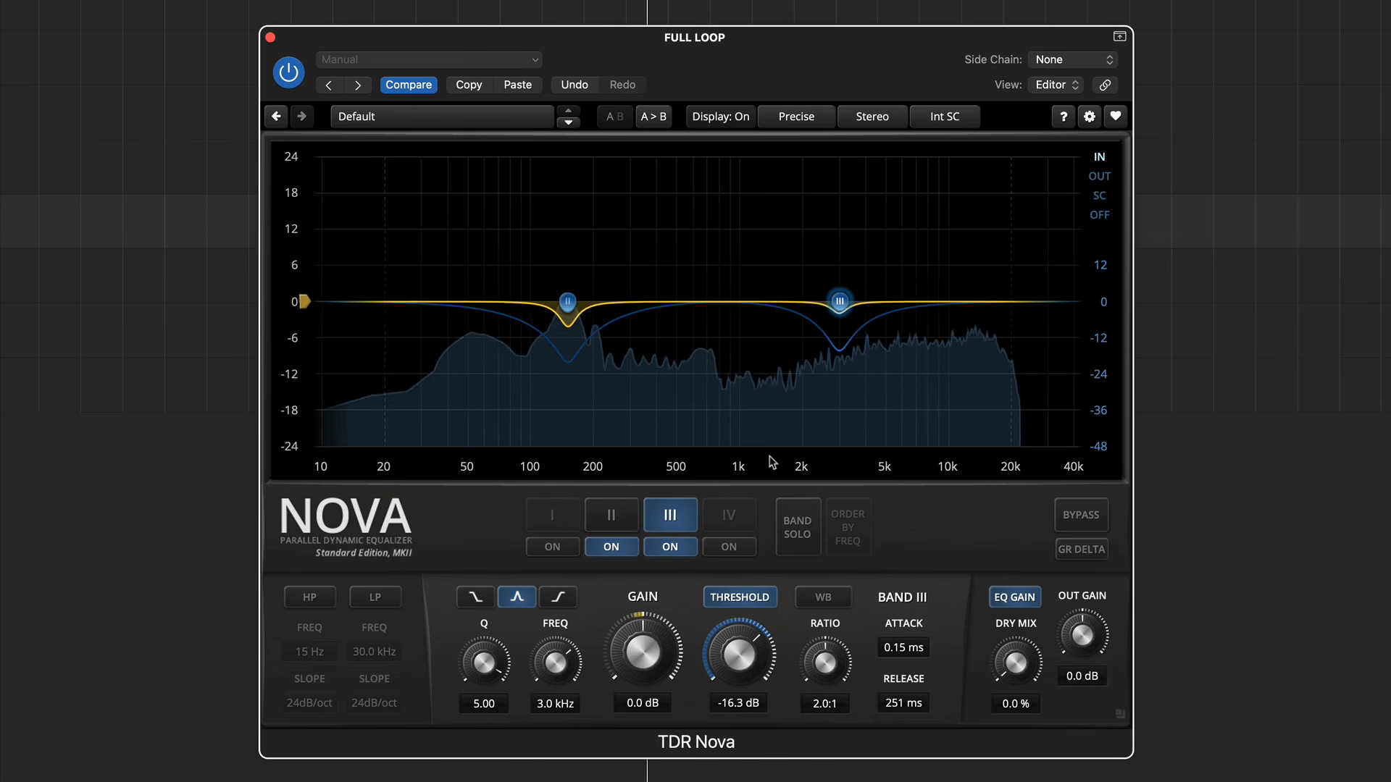
pyautogui.press('space')
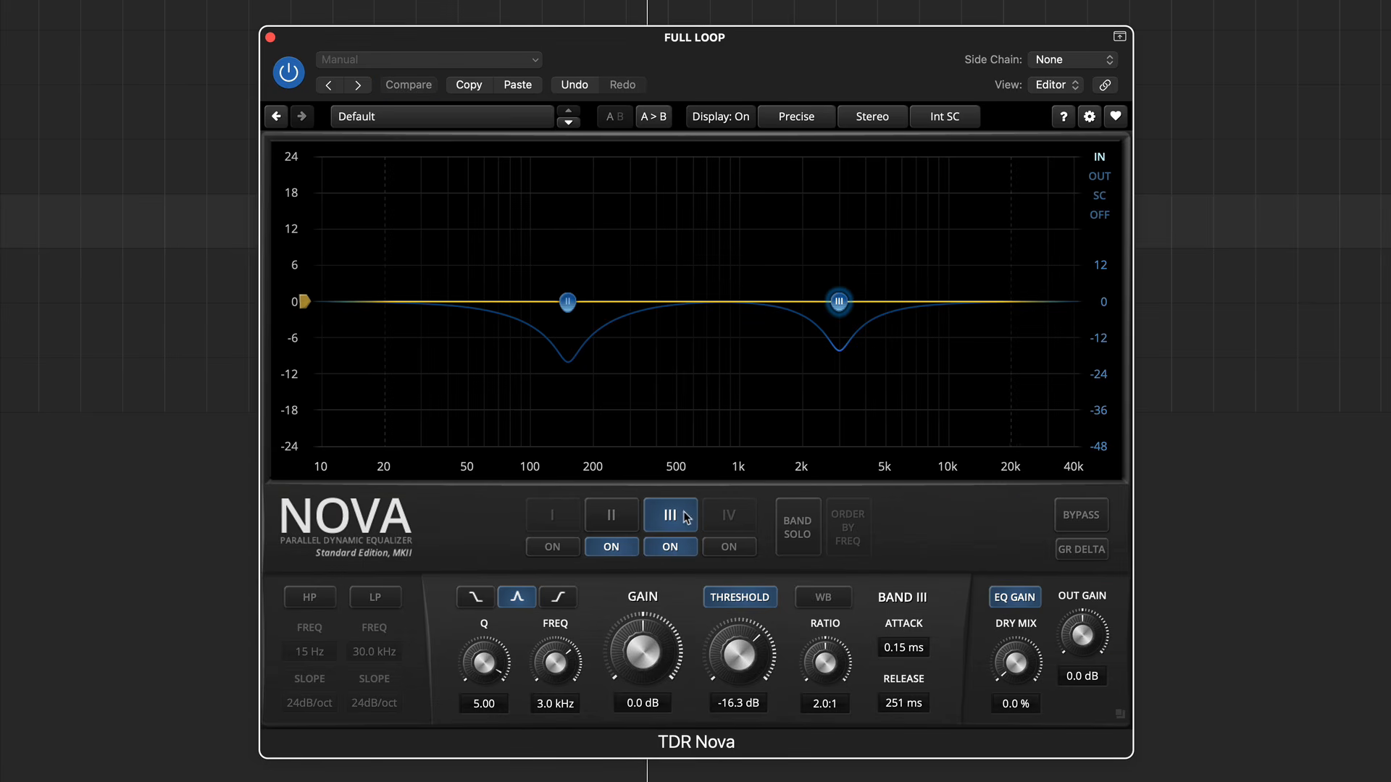
# - Make band III a 6.0 kHz high shelf with a 0.7:1 ratio and fine-tune its threshold during playback
pyautogui.moveTo(823, 659); pyautogui.dragTo(823, 668)
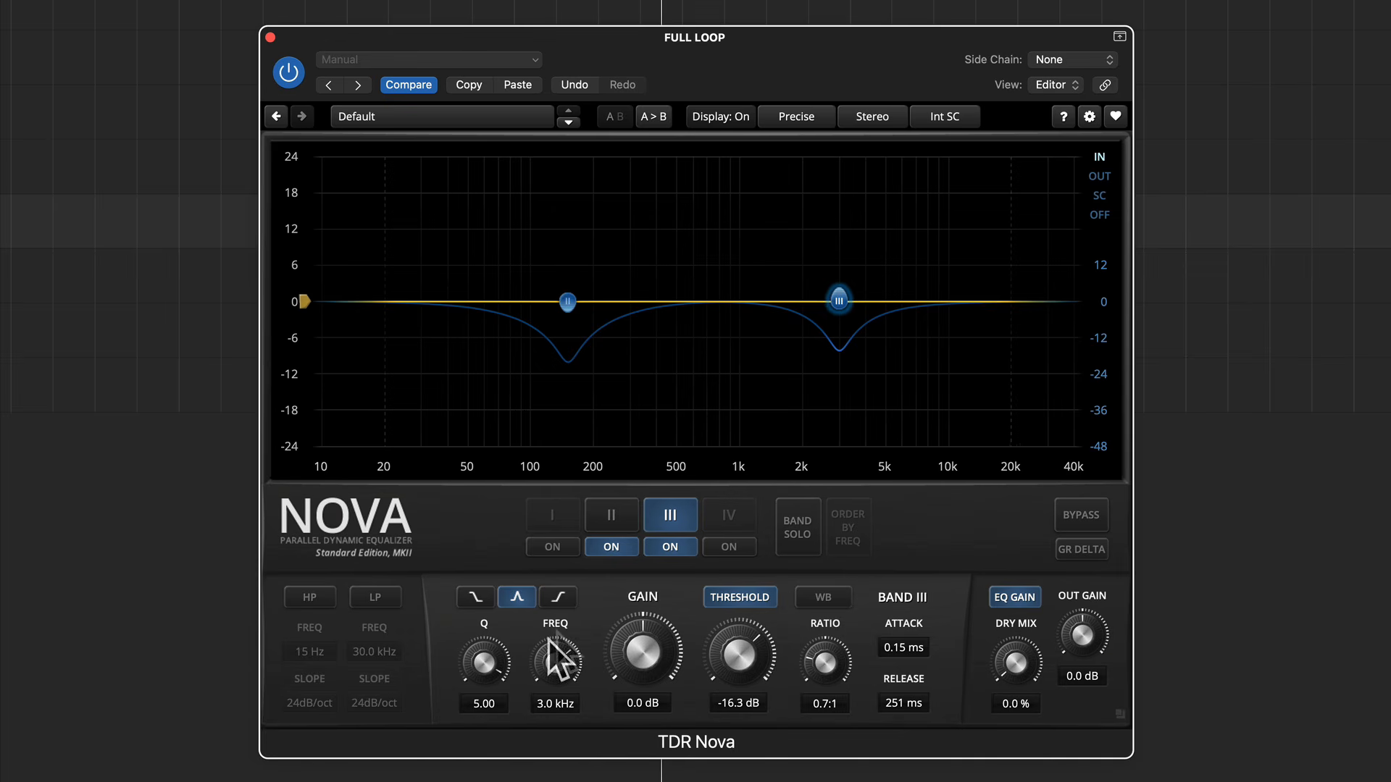
pyautogui.click(559, 597)
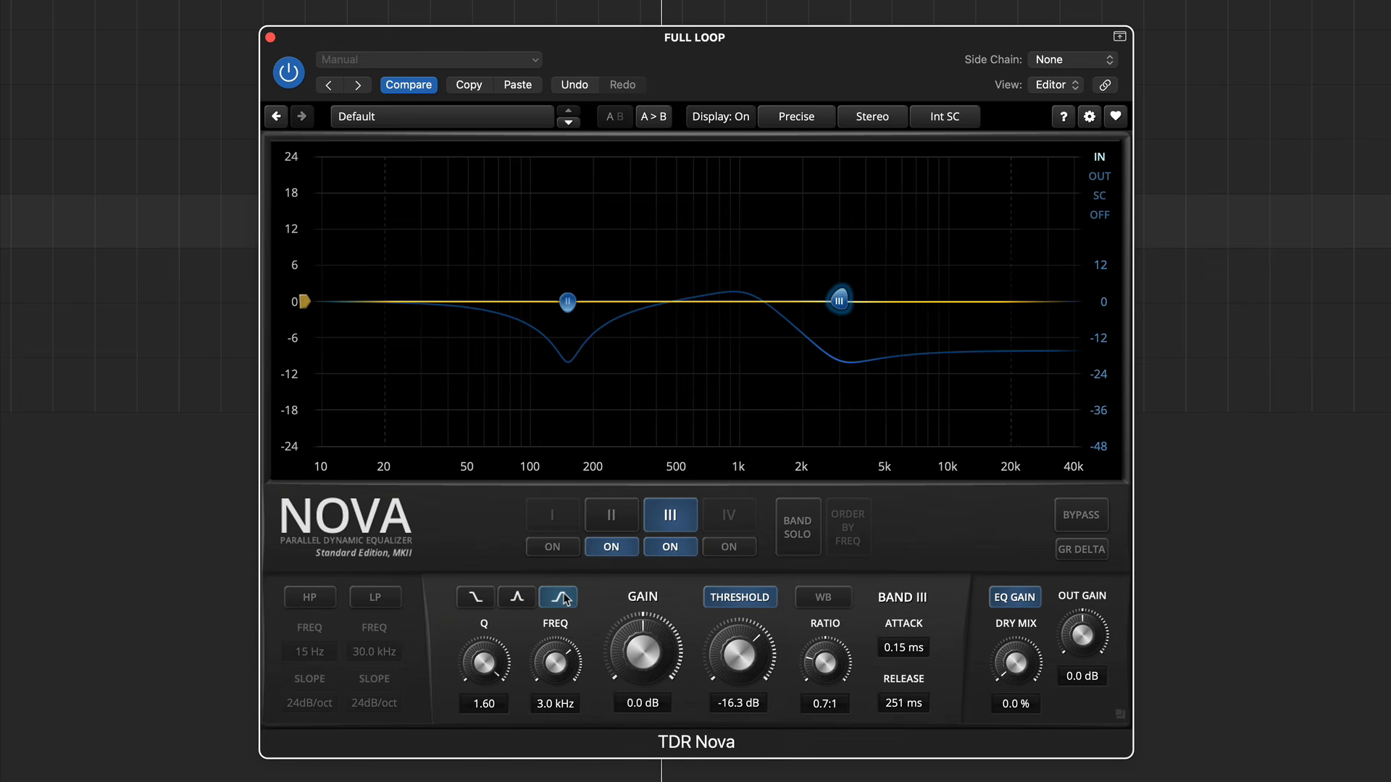
pyautogui.press('space')
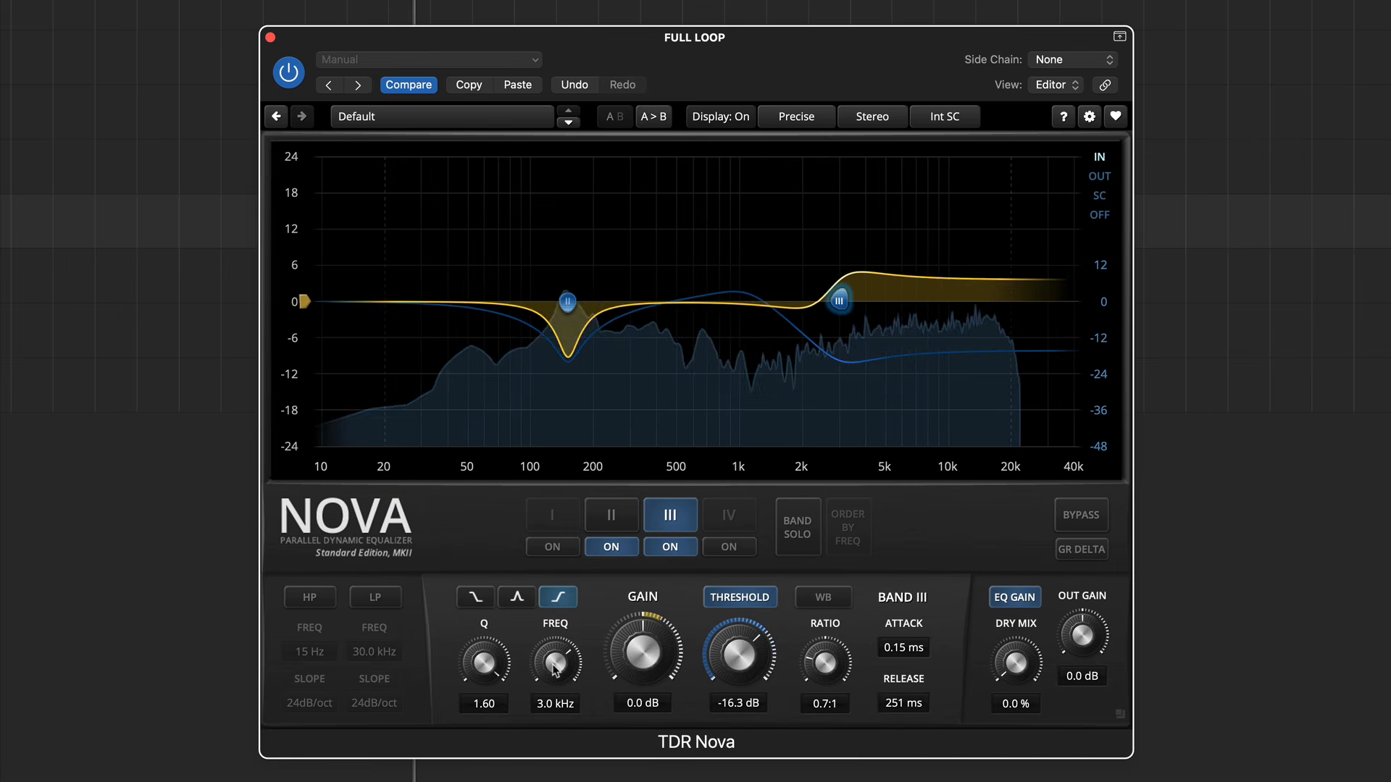
pyautogui.moveTo(555, 669); pyautogui.dragTo(556, 640)
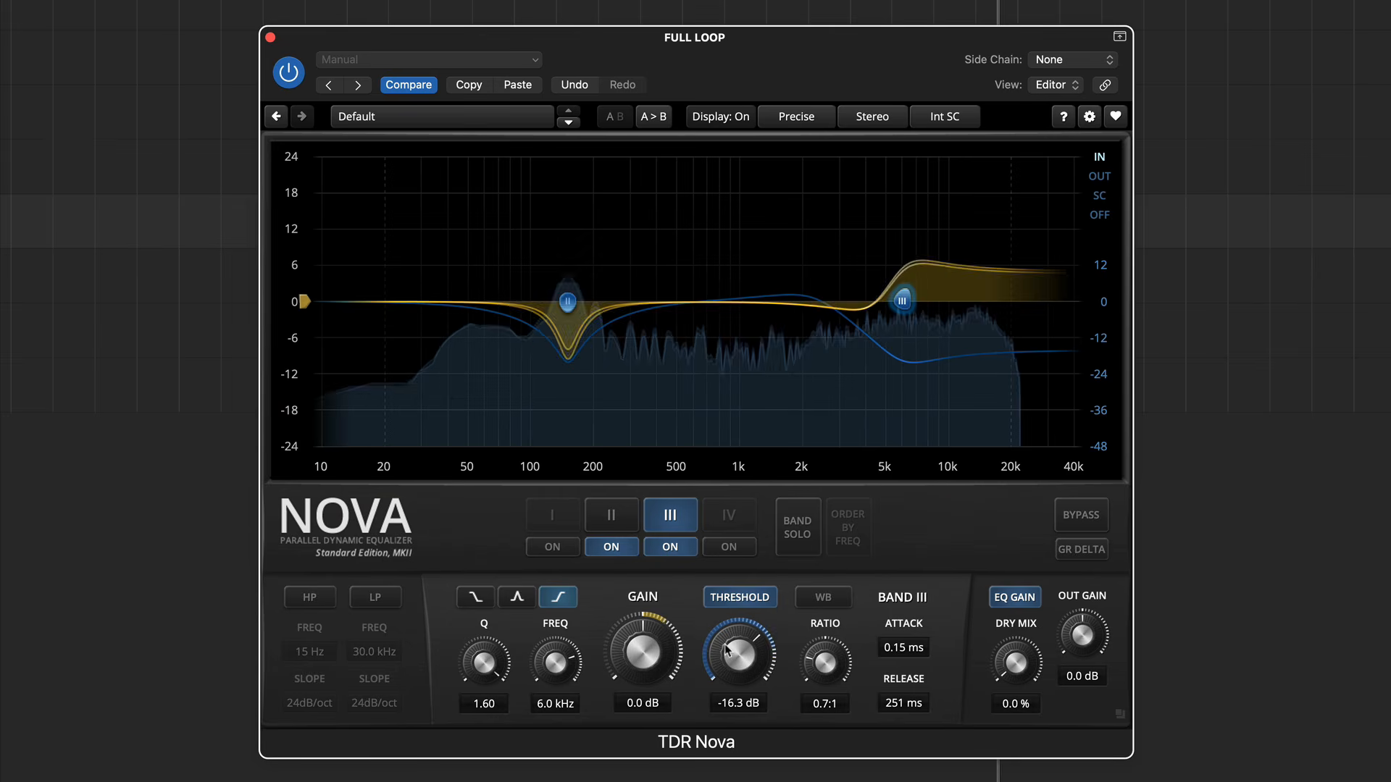
pyautogui.moveTo(727, 645)
pyautogui.mouseDown()
pyautogui.moveTo(728, 676)
pyautogui.moveTo(728, 650)
pyautogui.mouseUp()
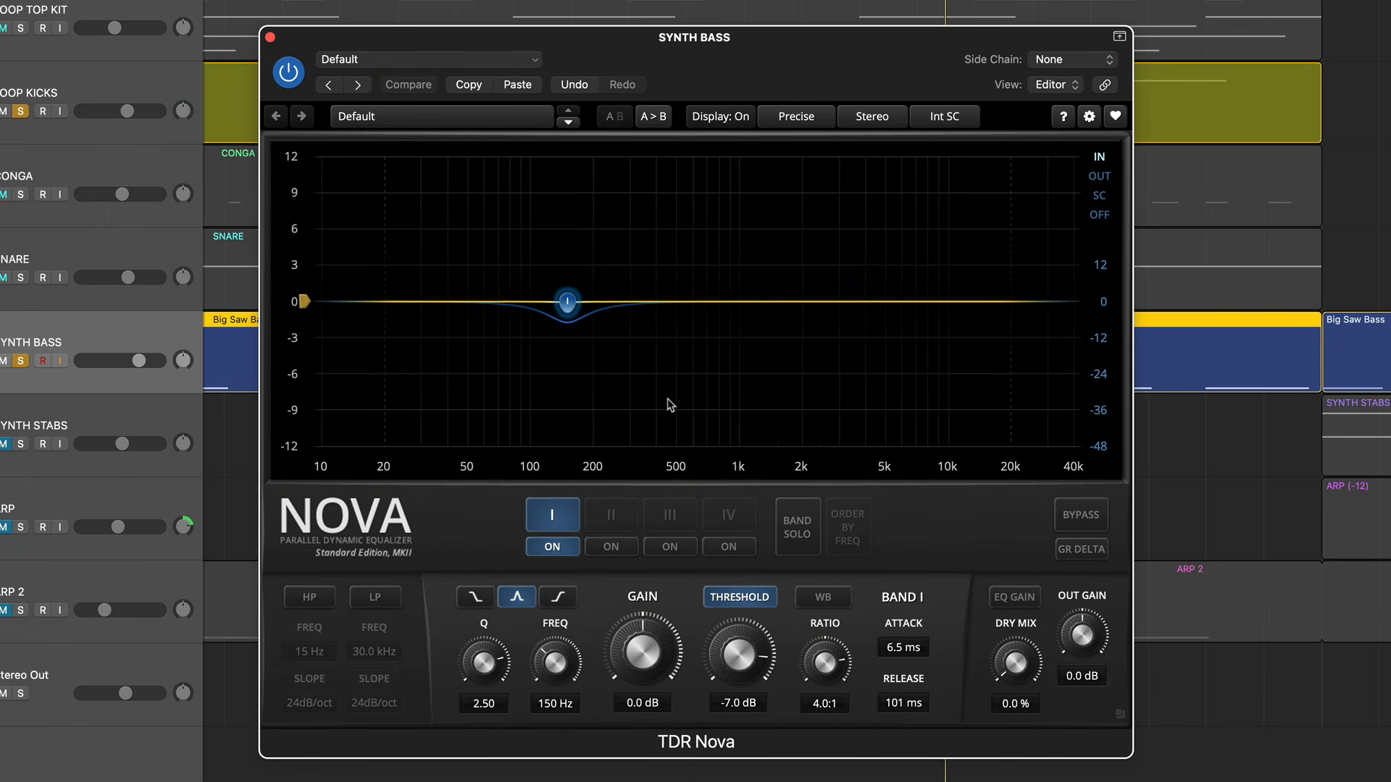
# - Raise band I's threshold to 0.0 dB on the Synth Bass track
pyautogui.moveTo(723, 676); pyautogui.dragTo(723, 631)
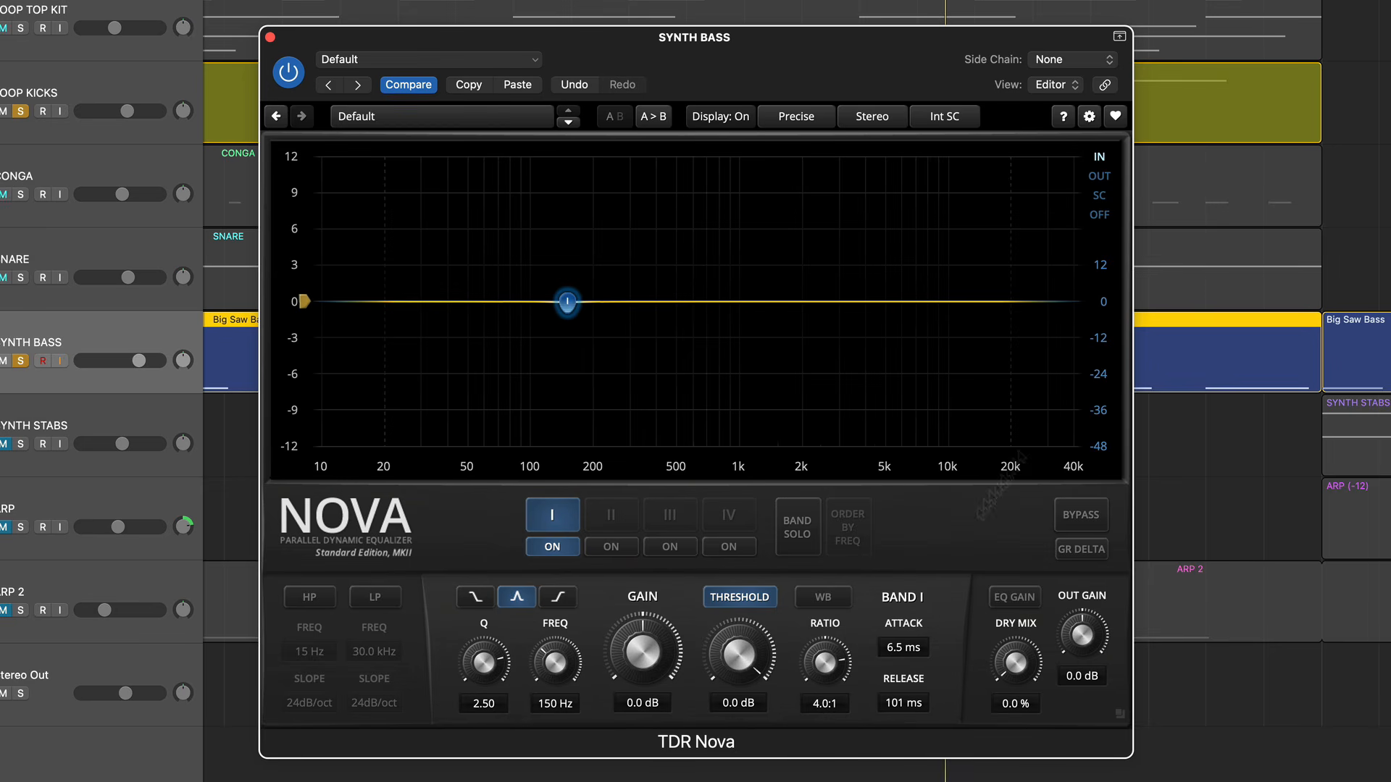
# - Route Inst 5 into the Synth Bass plugin as its side chain and switch the detection source to Ext SC
pyautogui.click(1070, 60)
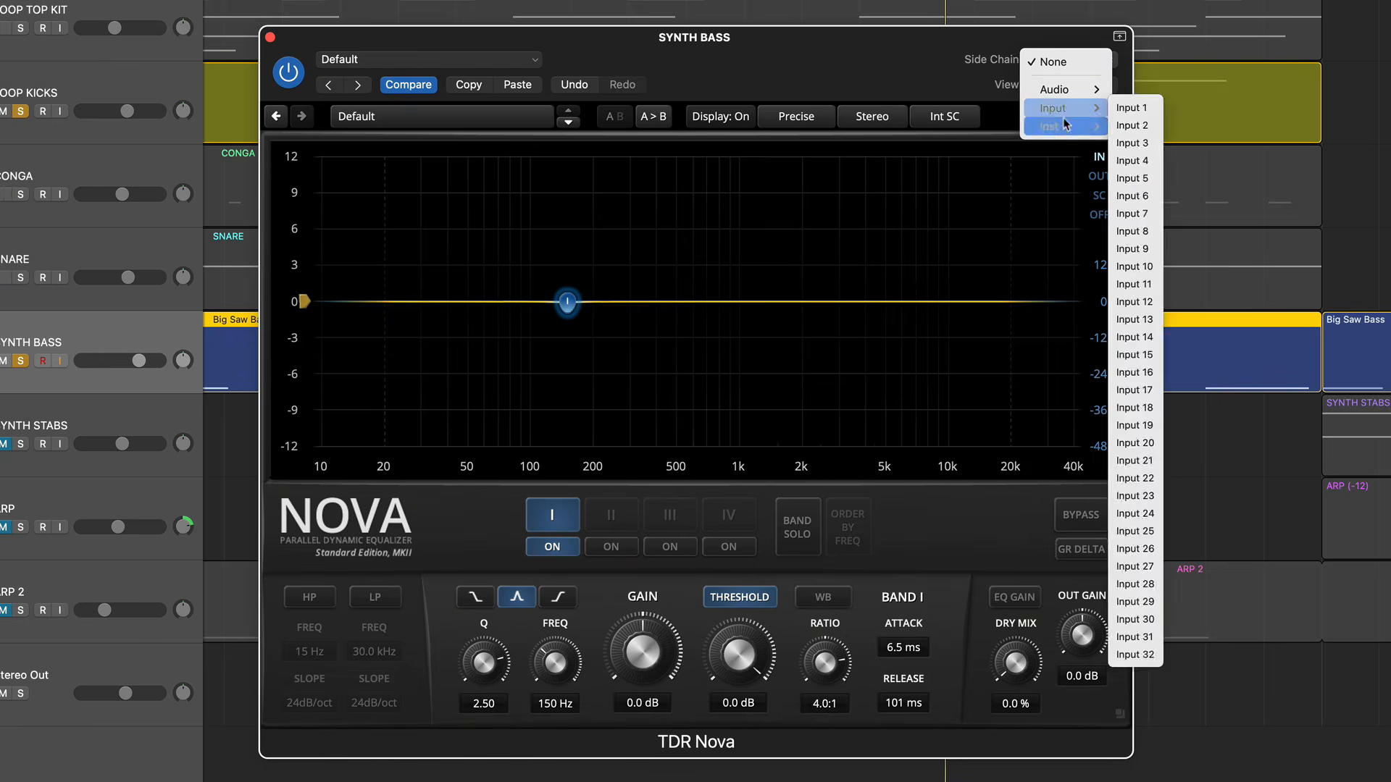
pyautogui.moveTo(1065, 127)
pyautogui.click(1188, 197)
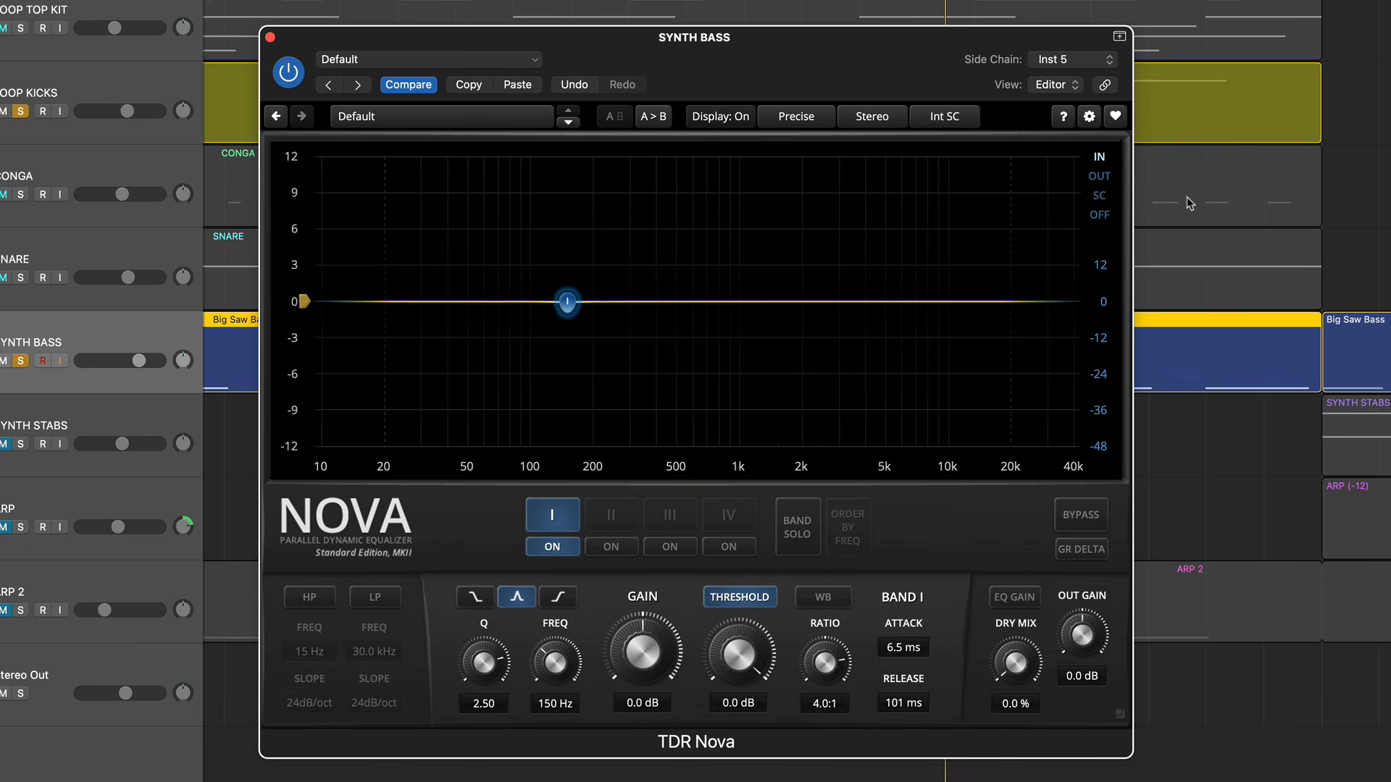
pyautogui.click(948, 119)
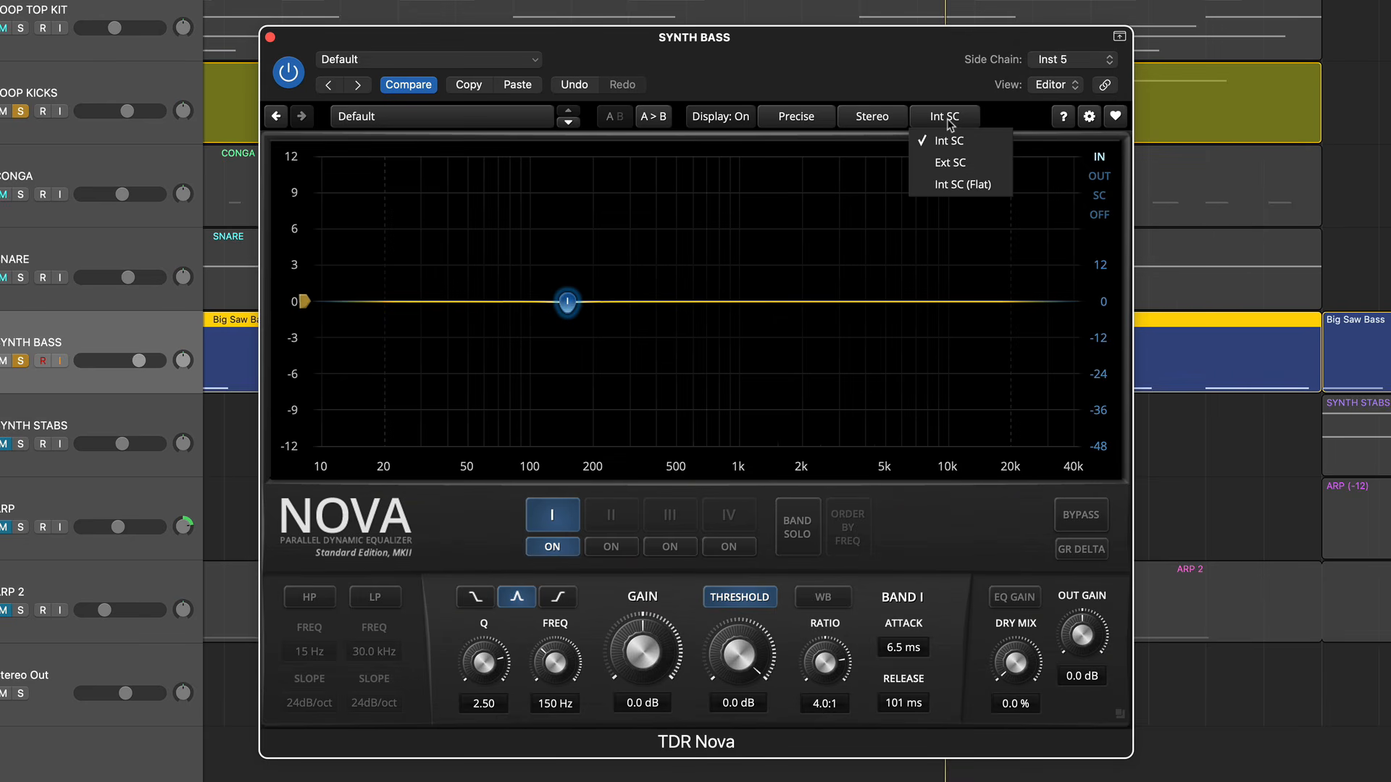
pyautogui.click(949, 163)
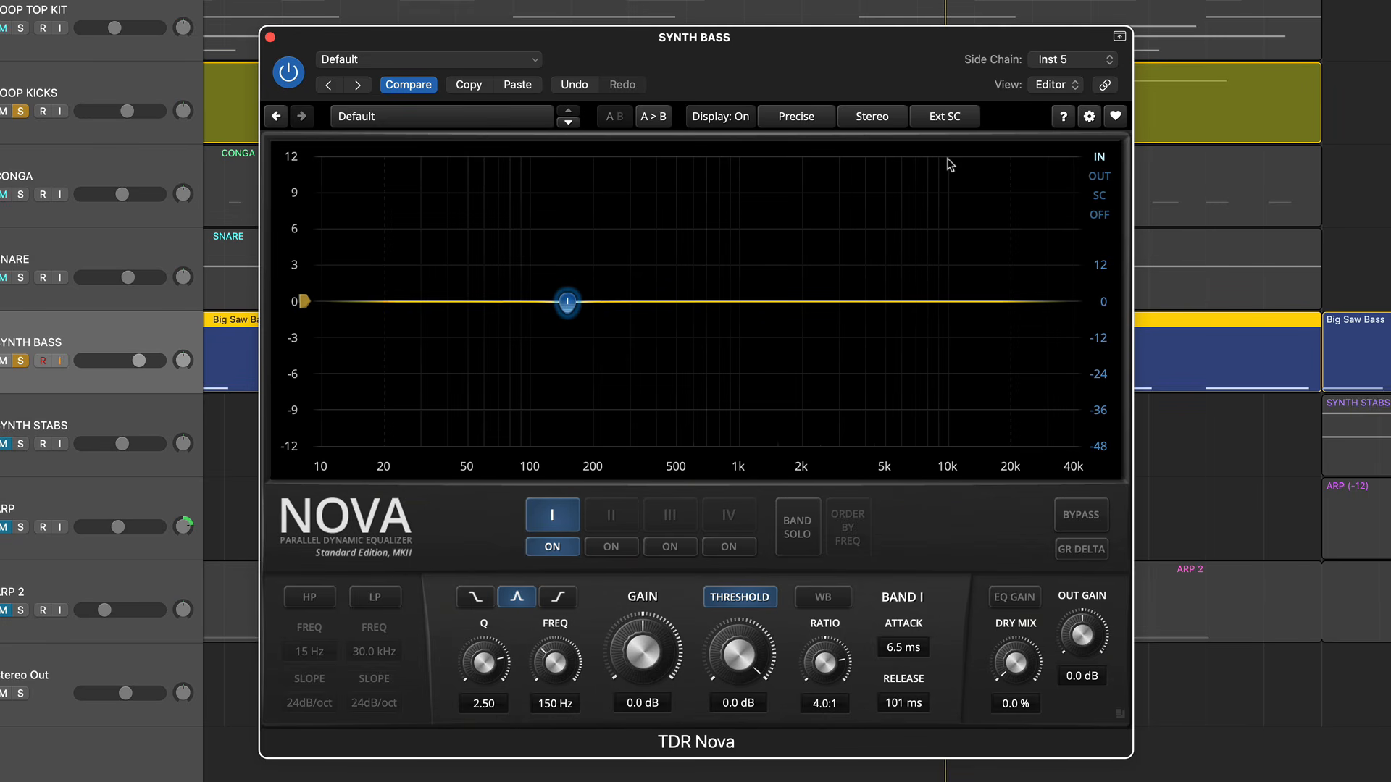
# - Start playback, turn on GR Delta and unsolo the Loop Kicks track to isolate the bass reduction signal
pyautogui.press('space')
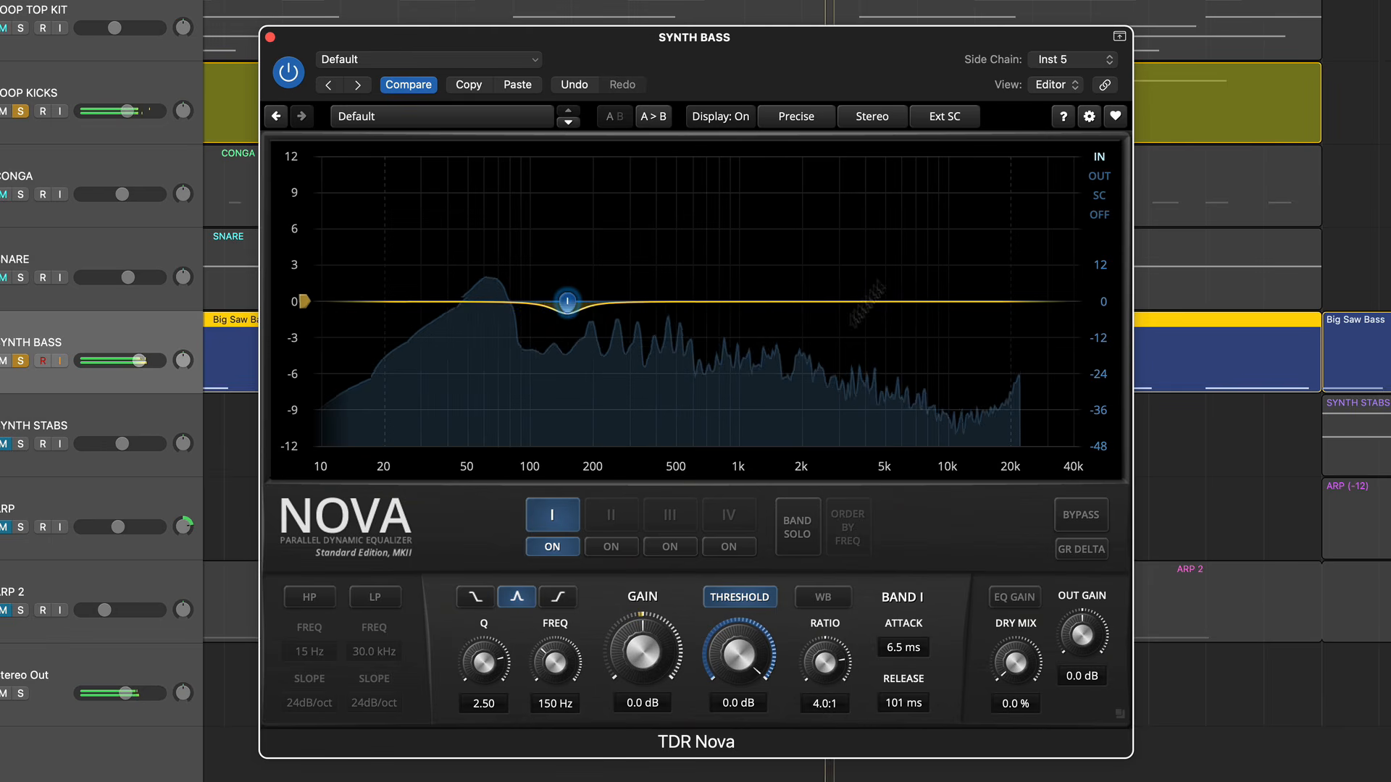
pyautogui.click(1083, 552)
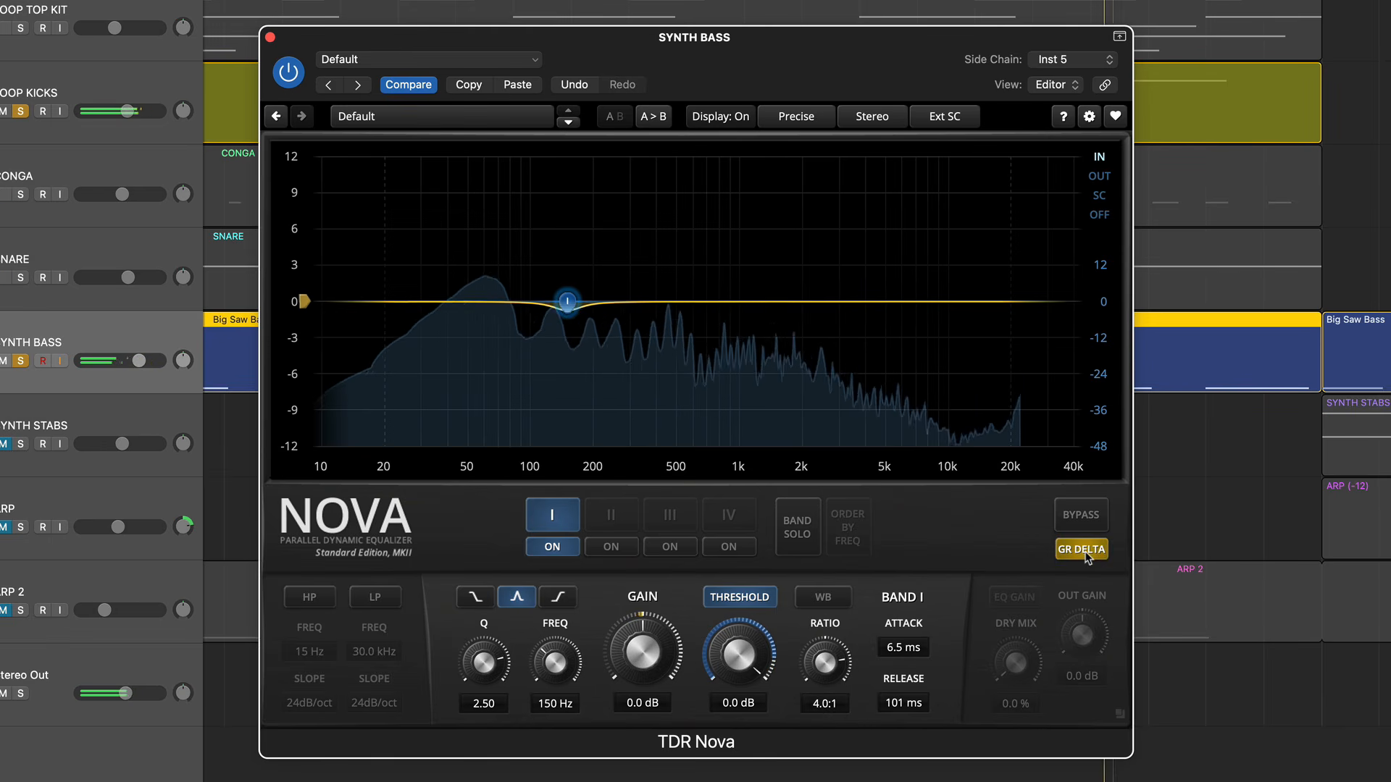
pyautogui.click(24, 112)
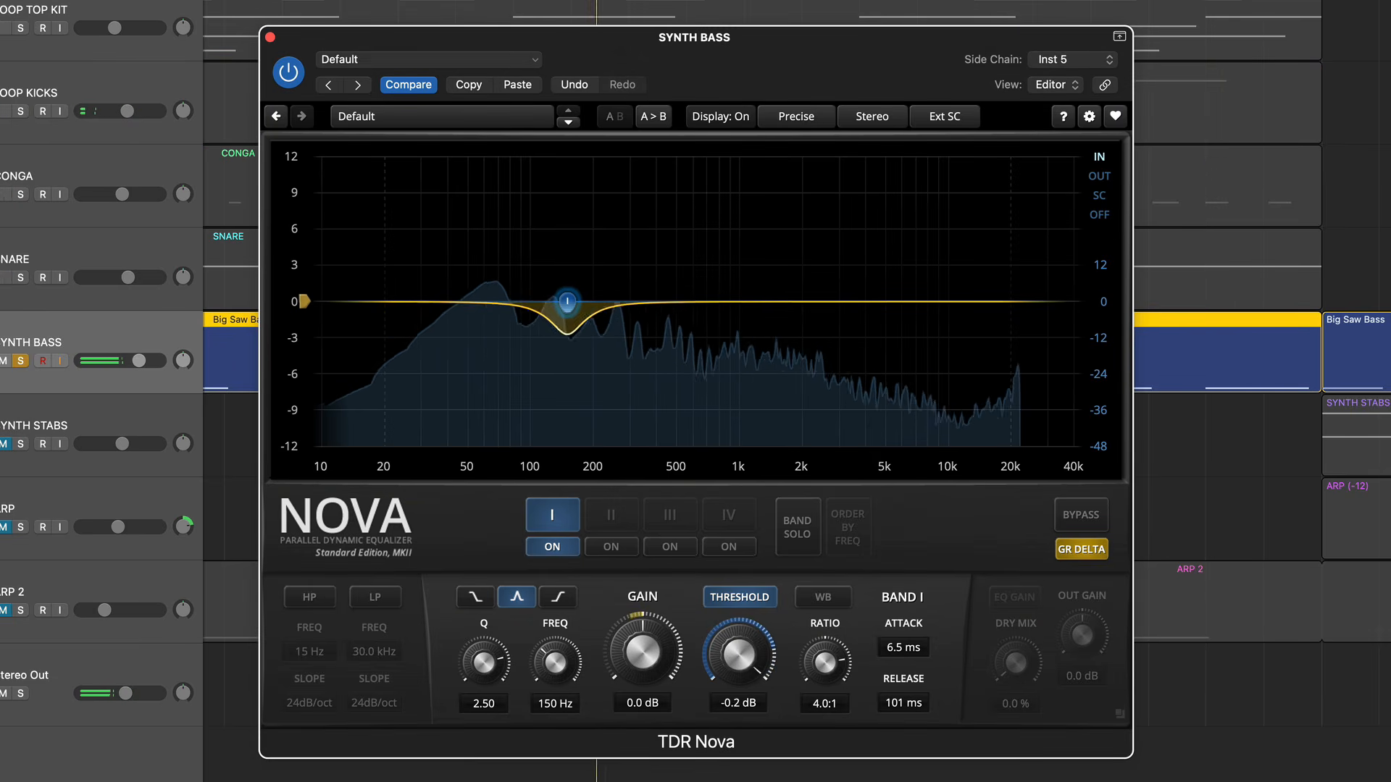
# - Lower band I's threshold to about -15.1 dB and shorten its release to 73 ms
pyautogui.moveTo(738, 655); pyautogui.dragTo(722, 713)
pyautogui.moveTo(729, 653); pyautogui.dragTo(727, 707)
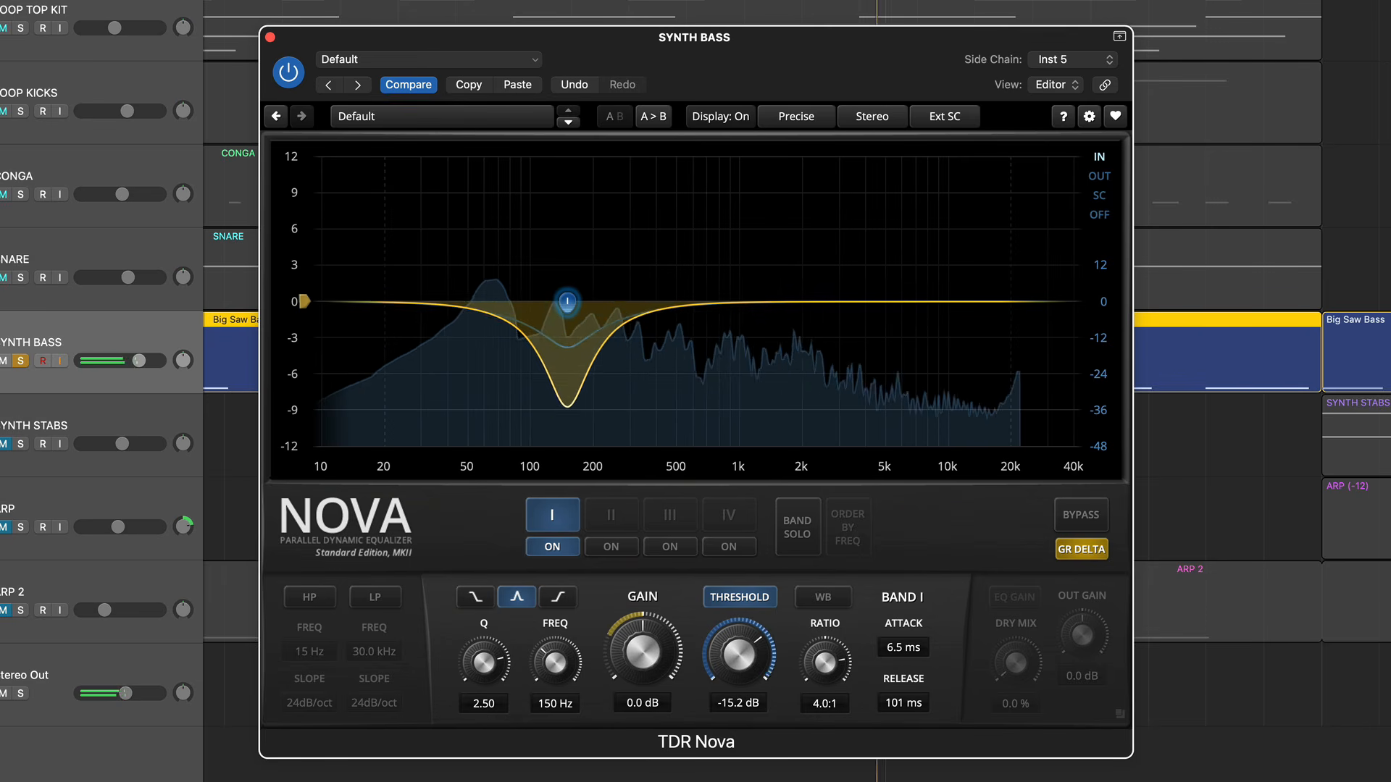
pyautogui.moveTo(726, 656); pyautogui.dragTo(728, 654)
pyautogui.moveTo(906, 702)
pyautogui.mouseDown()
pyautogui.moveTo(906, 732)
pyautogui.moveTo(904, 695)
pyautogui.mouseUp()
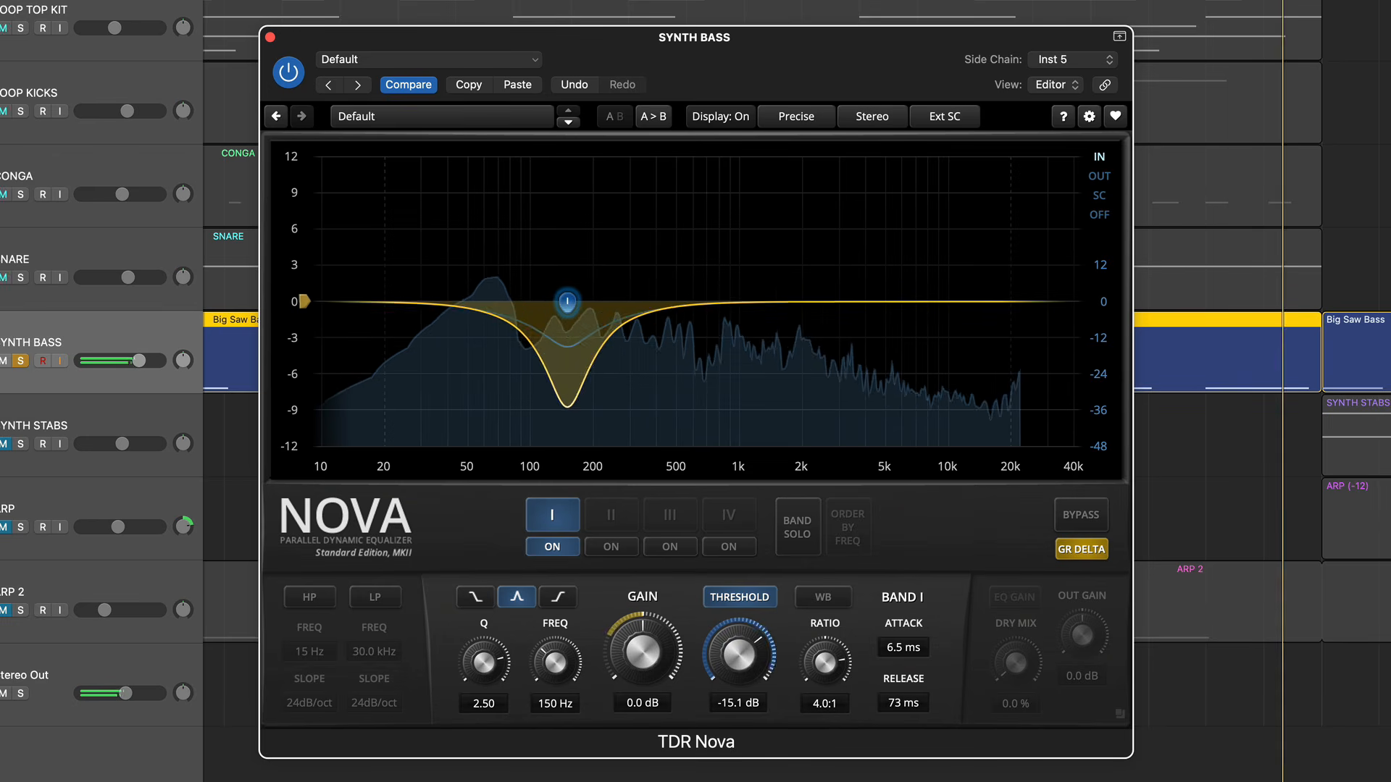
# - Turn GR Delta off, solo Loop Kicks again to hear it with the ducked bass, and stop playback
pyautogui.click(1079, 550)
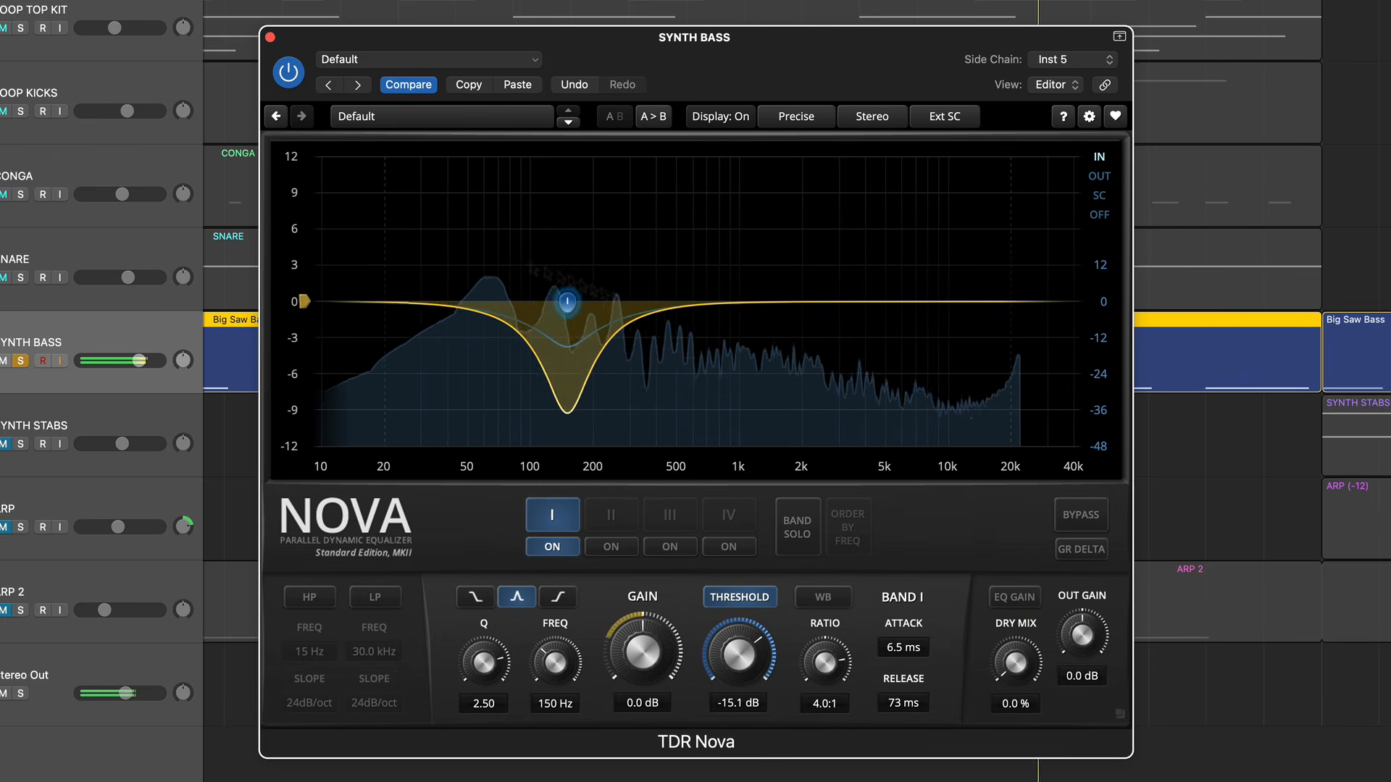
pyautogui.click(20, 113)
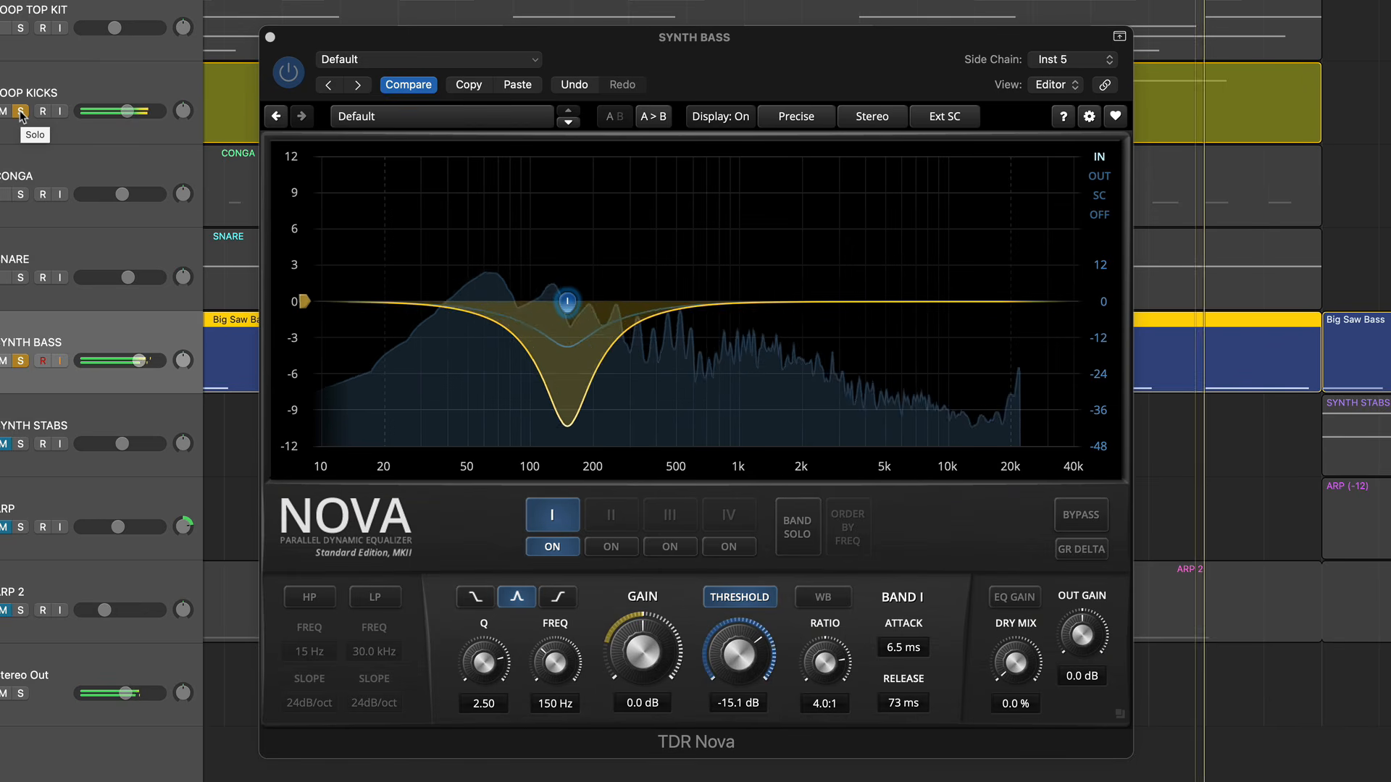
pyautogui.press('space')
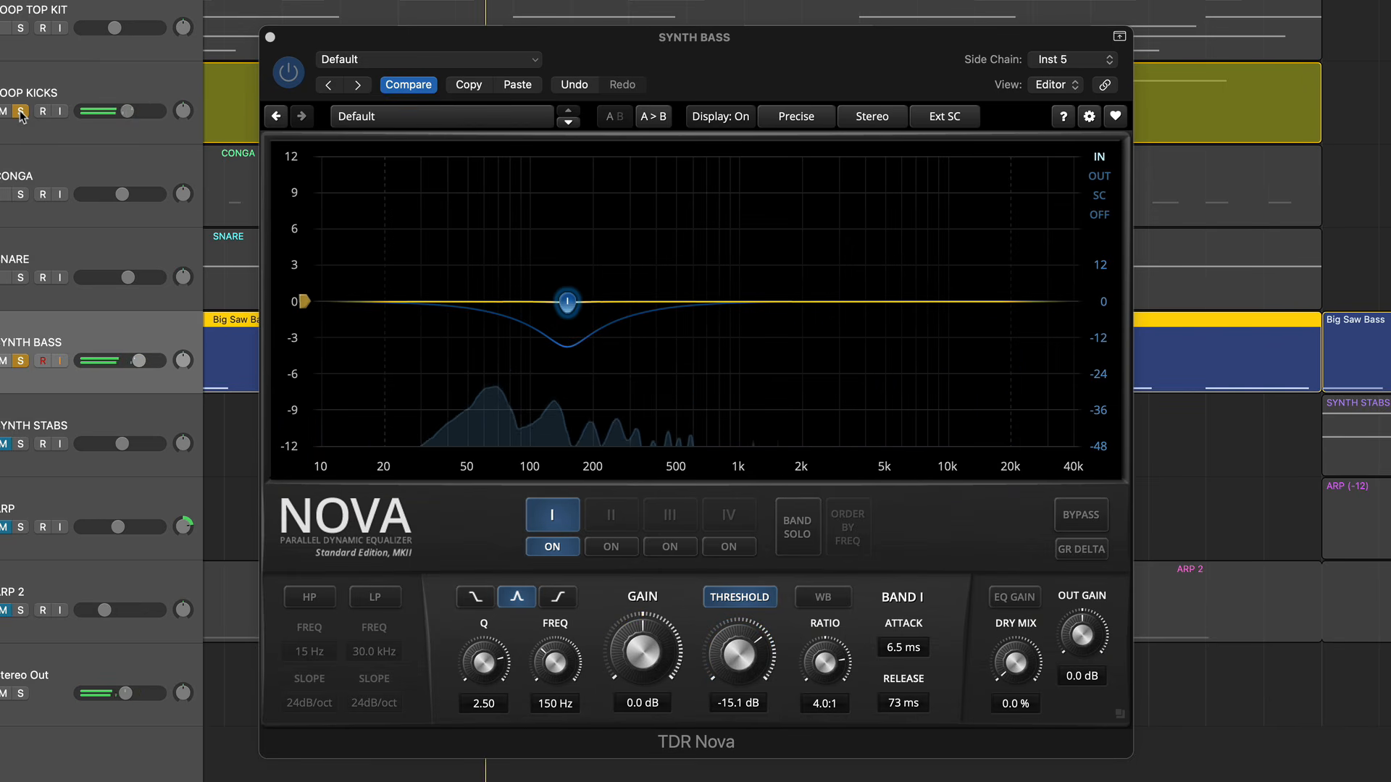